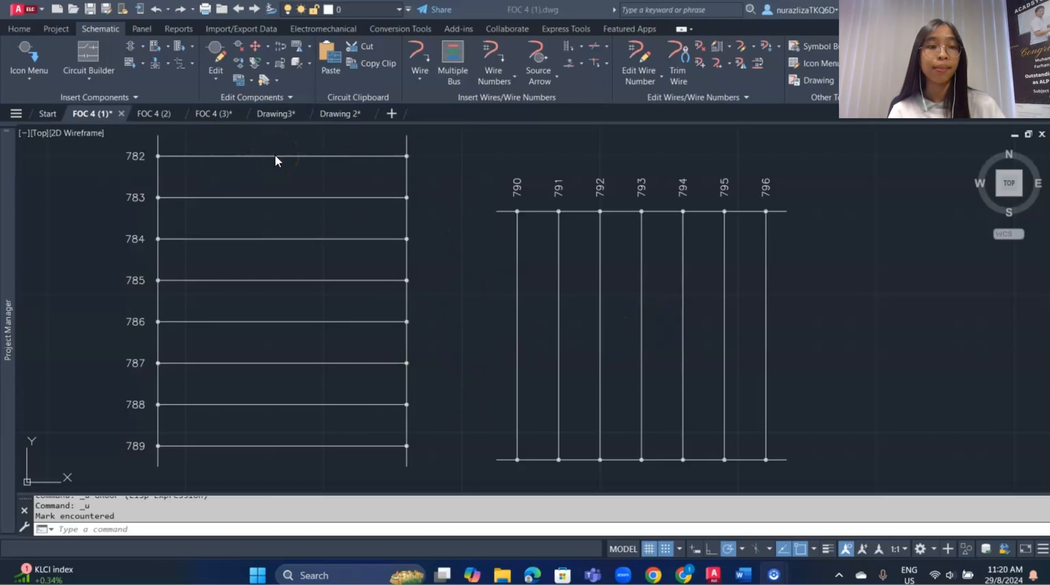
Start inserting a ladder in FOC 4 (1), keeping it 1 Phase and setting the first reference to 101.
click(209, 115)
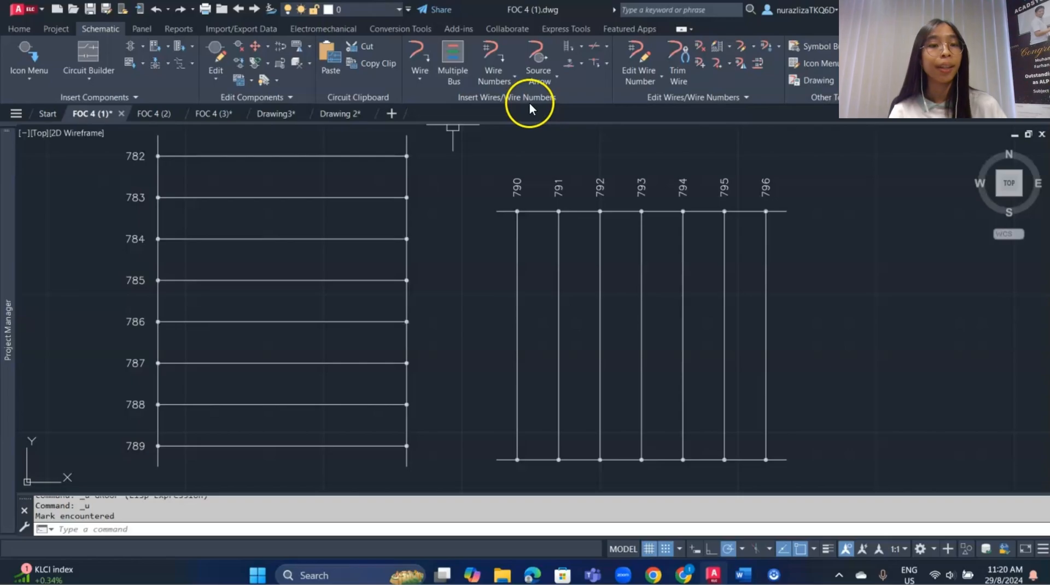
click(567, 48)
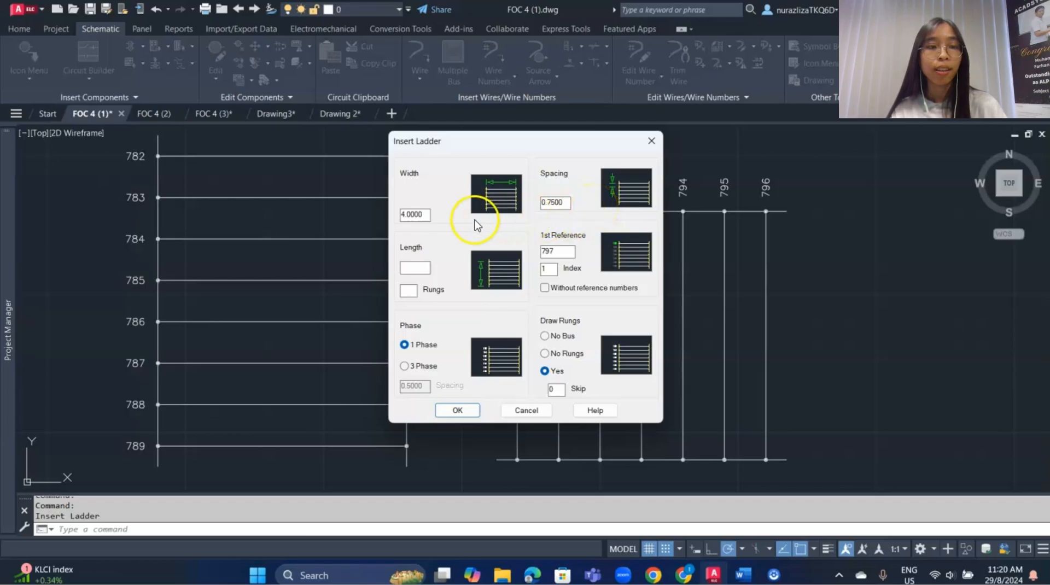
click(406, 291)
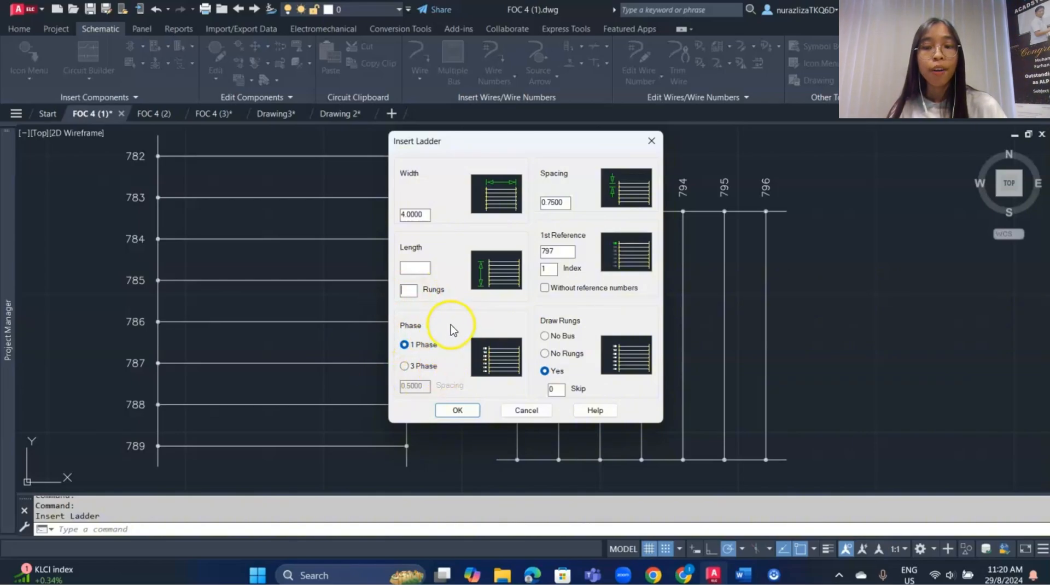
click(412, 368)
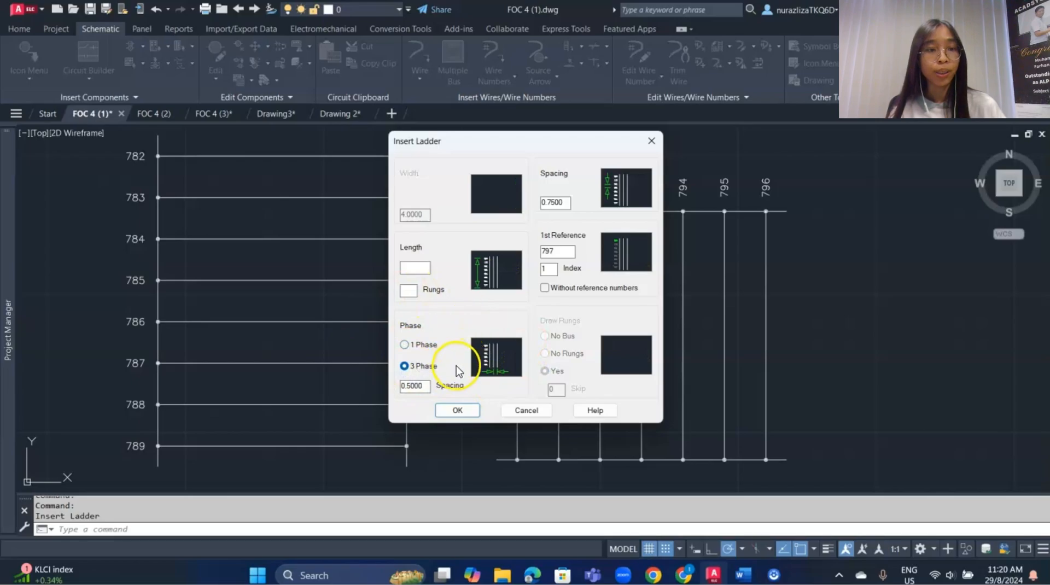
click(407, 347)
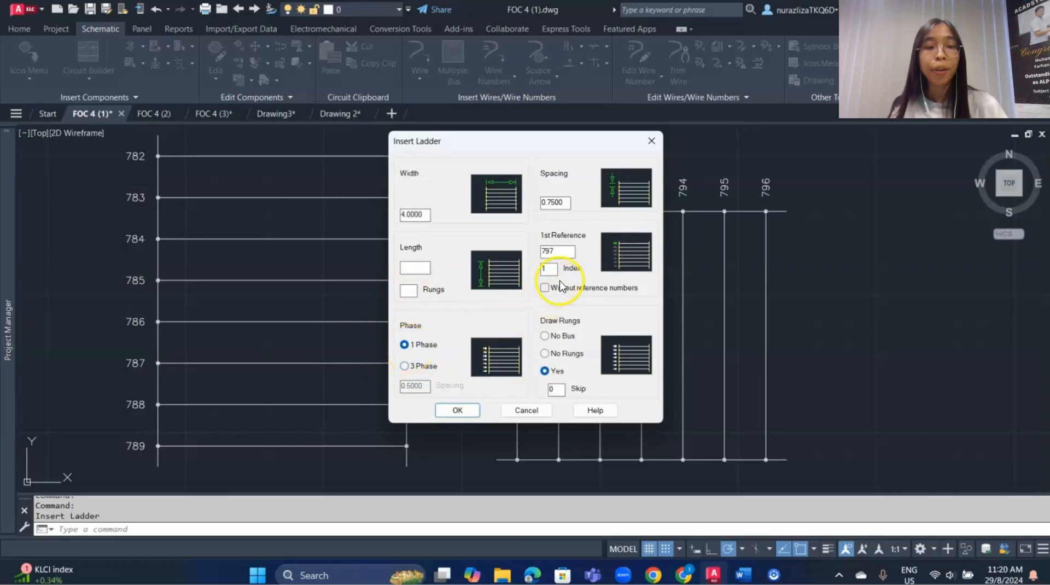
double_click(563, 252)
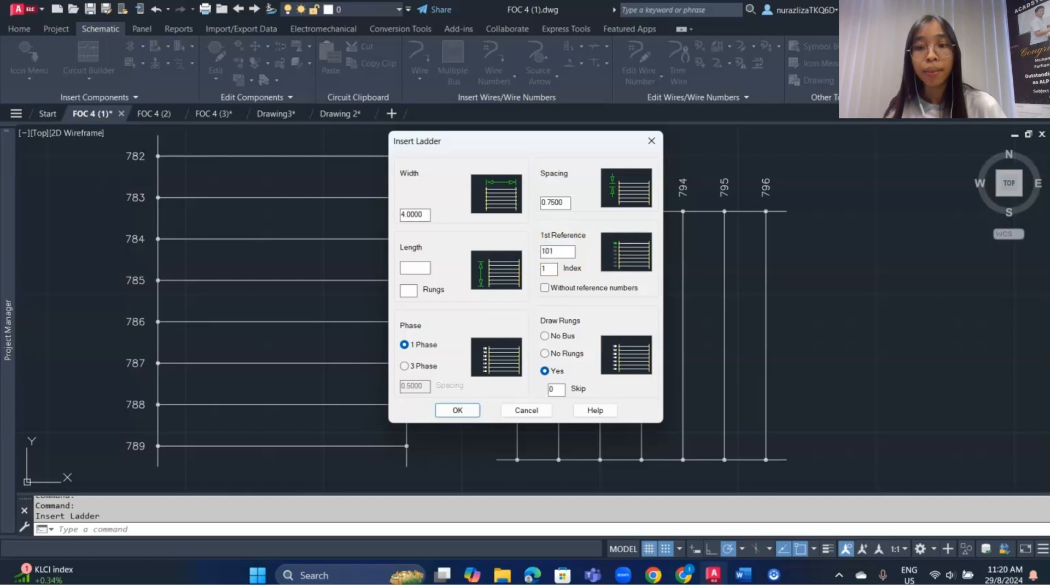
key(Tab)
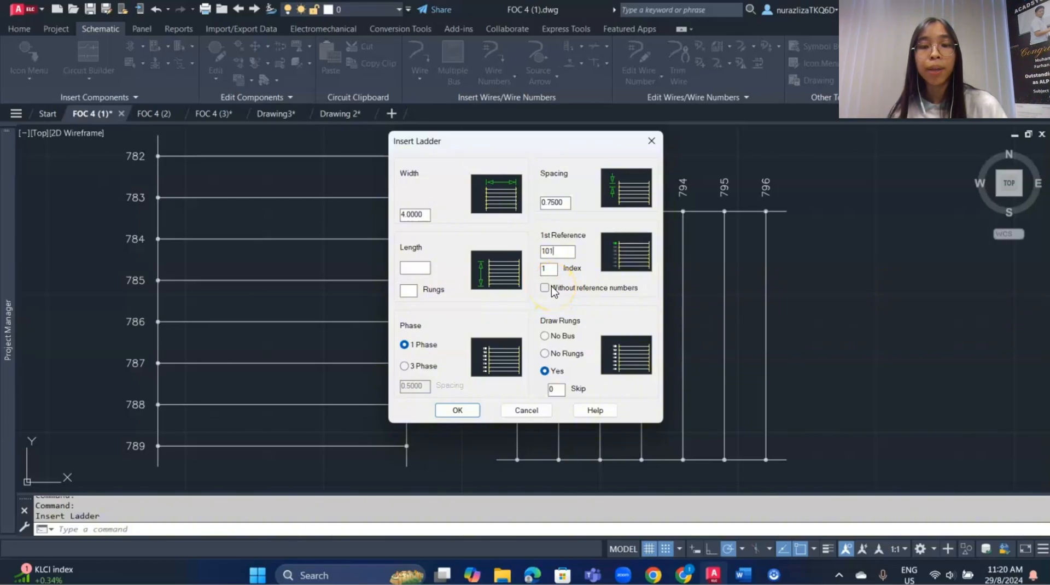
Keep reference numbers enabled, set the ladder to draw rungs with a skip of 2, and accept the settings.
click(551, 288)
click(551, 288)
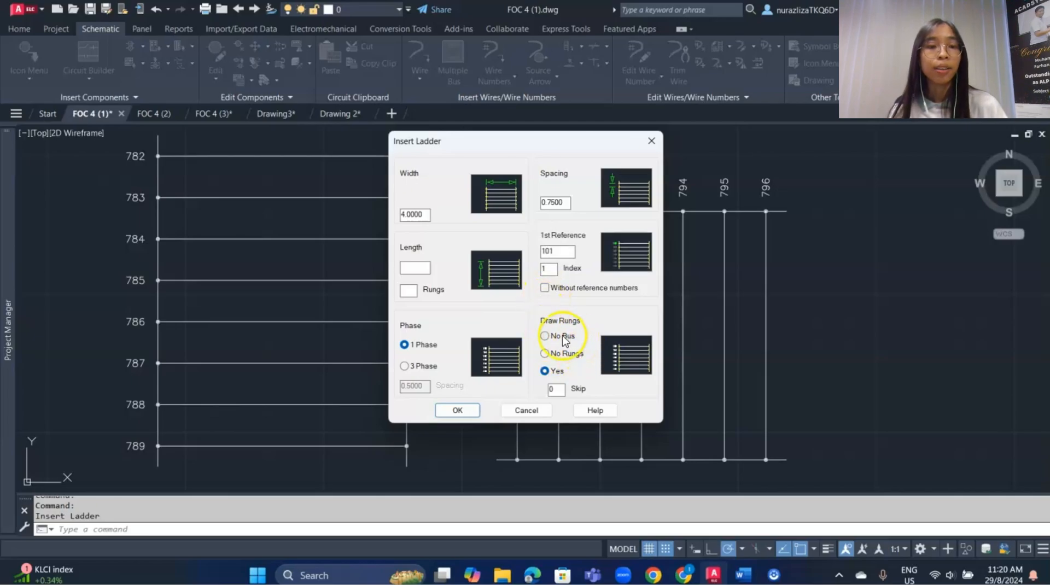
click(566, 354)
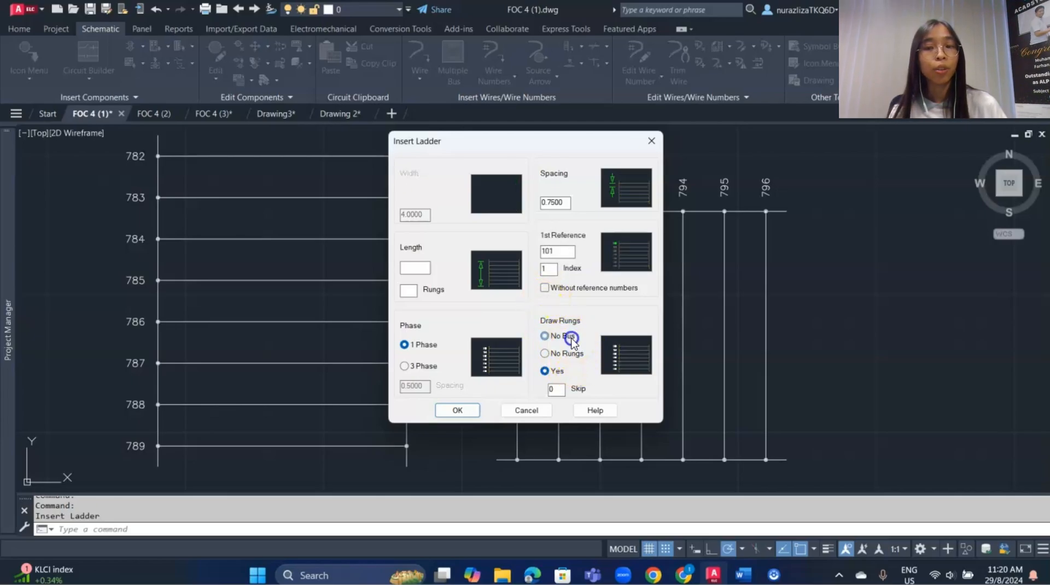
click(563, 336)
click(566, 355)
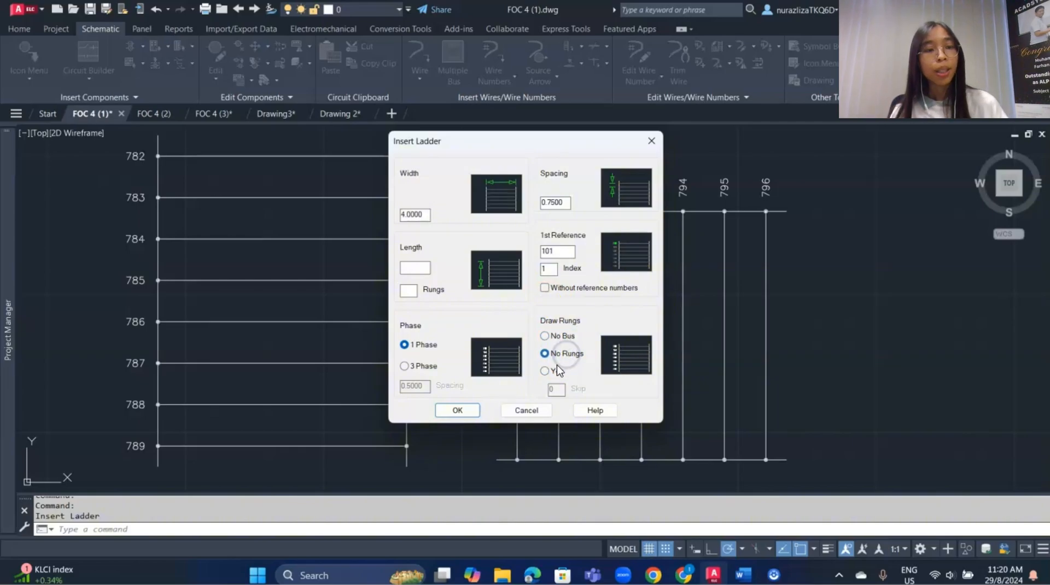
click(554, 370)
drag(561, 390, 538, 388)
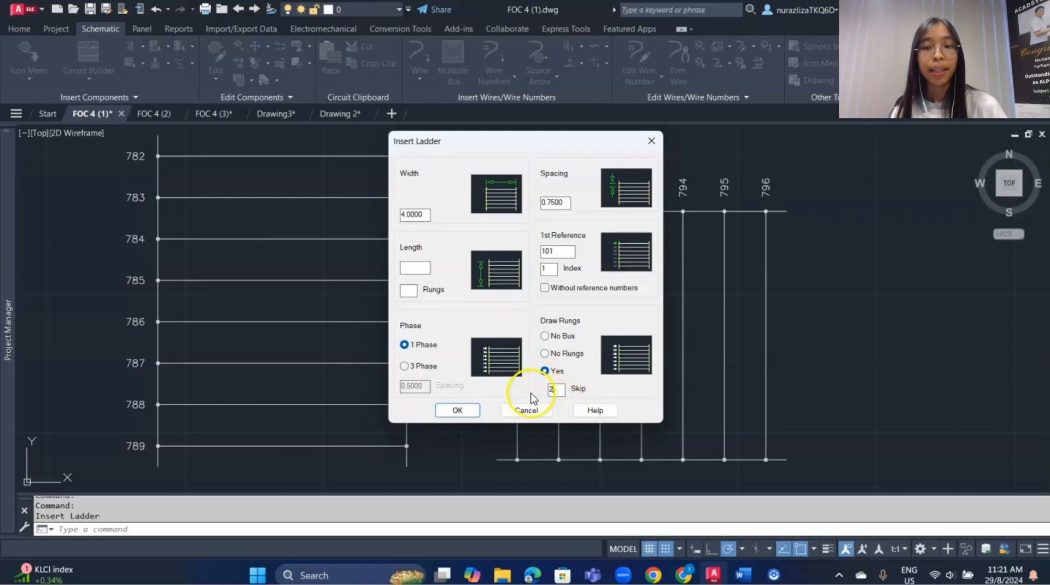
click(457, 410)
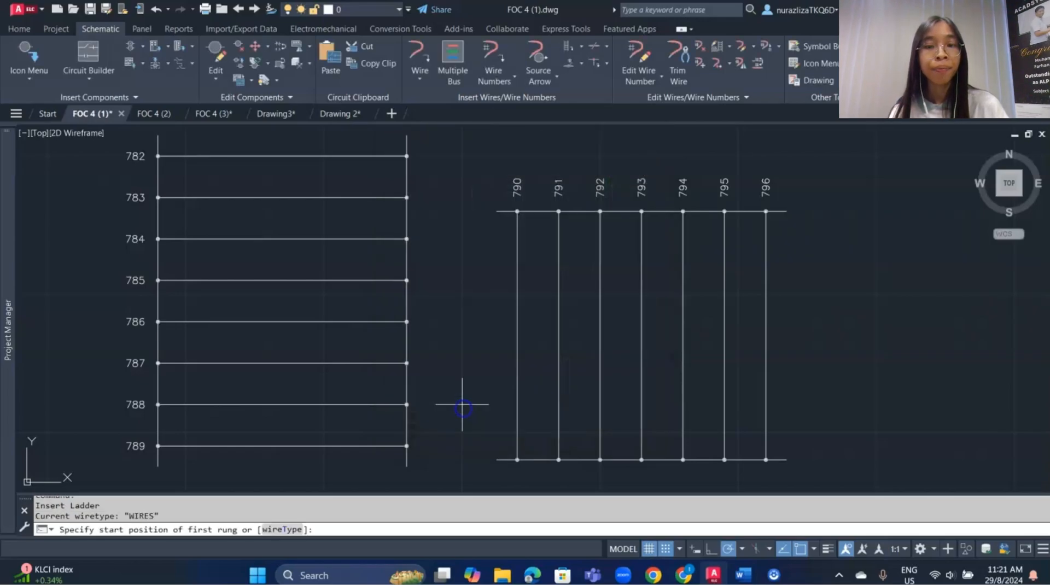
Place the ladder in the empty area beside the 790–796 ladder, extending it down to reference 104.
middle_drag(705, 362, 362, 350)
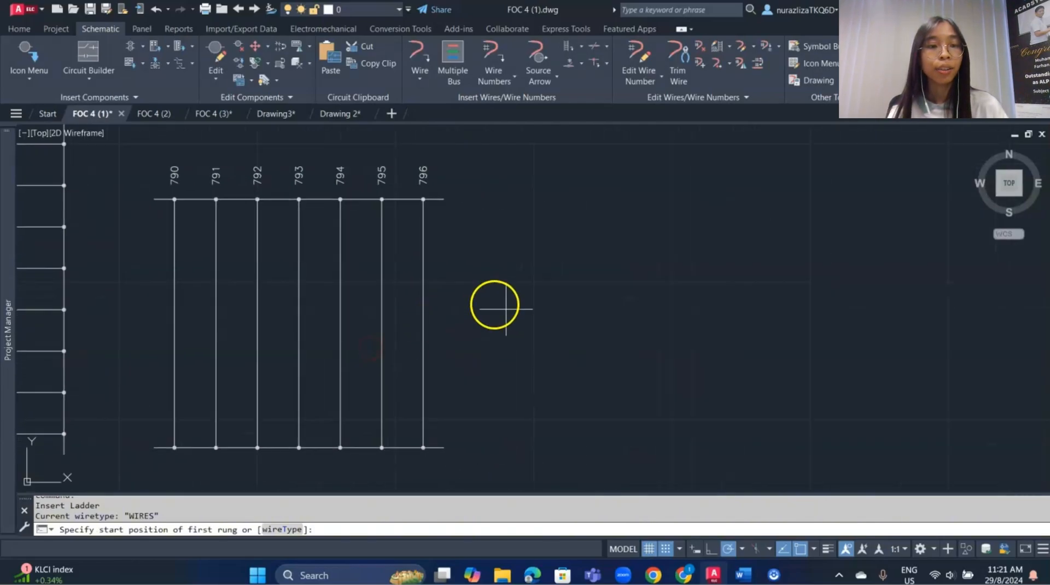
click(590, 259)
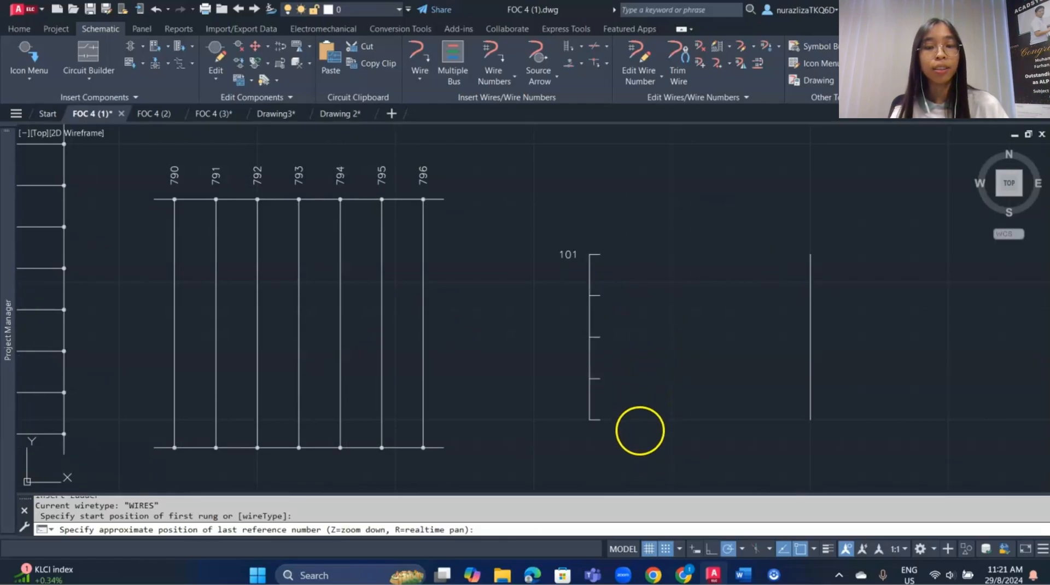
middle_drag(642, 422, 651, 352)
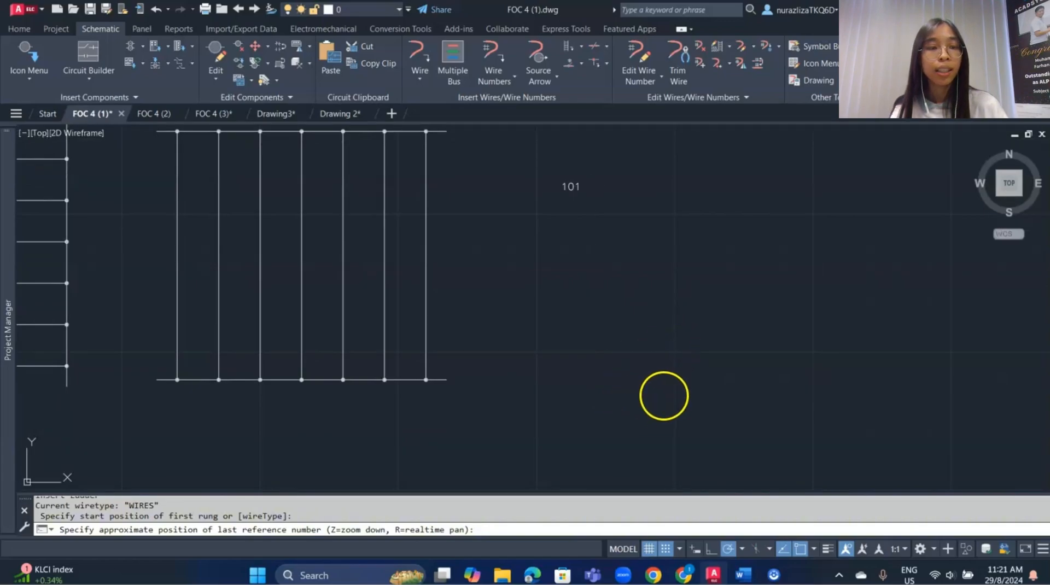
click(651, 321)
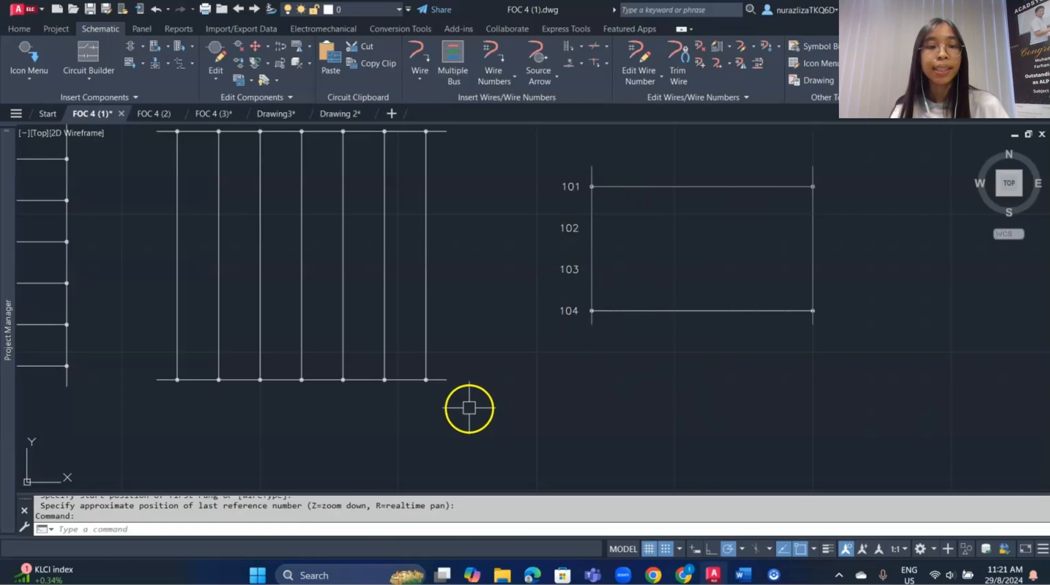
In Drawing3, add the missing ladder rungs at references 766, 768 and 770.
click(276, 114)
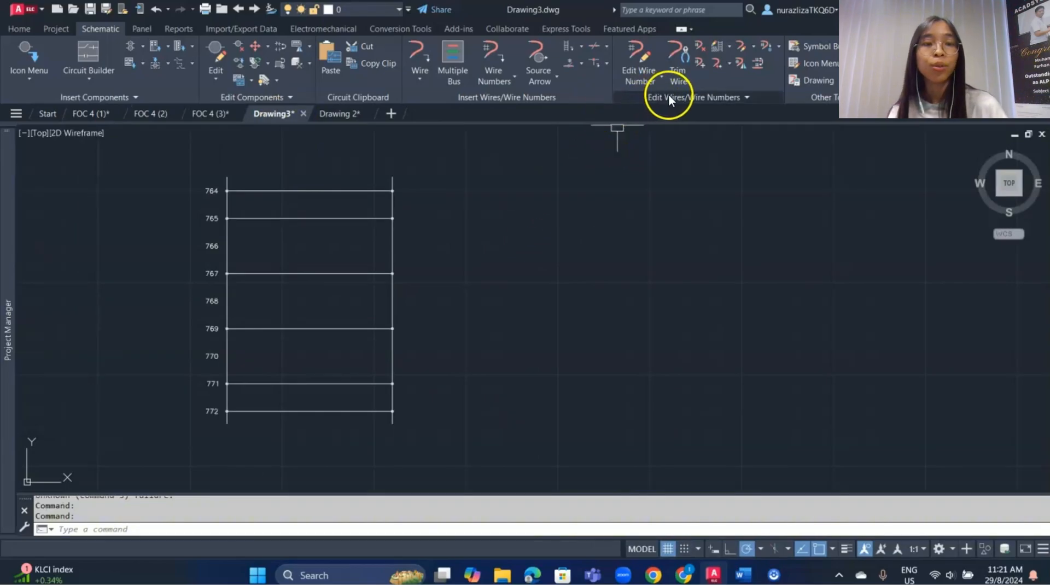
click(725, 47)
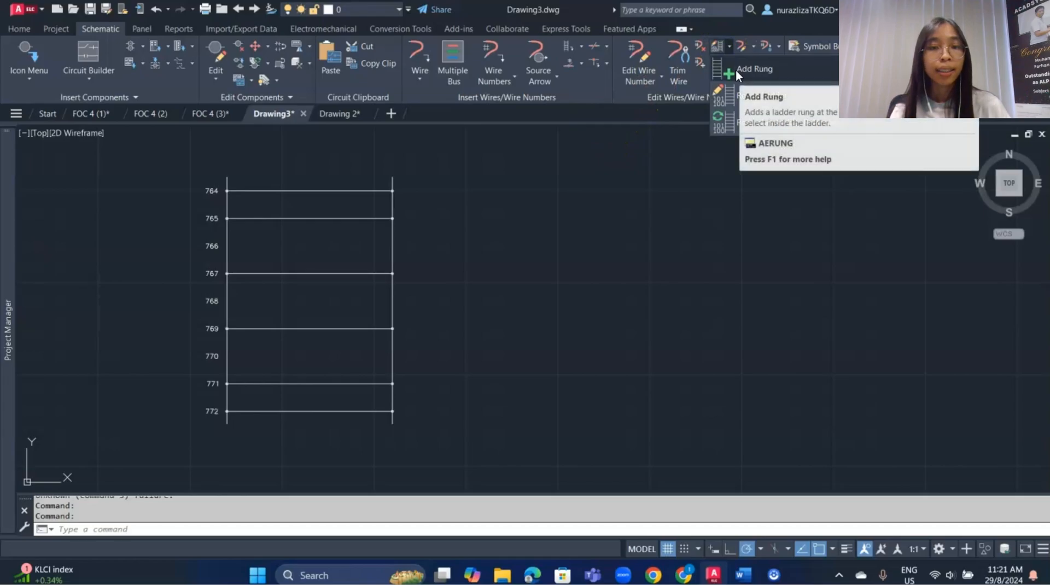
click(736, 70)
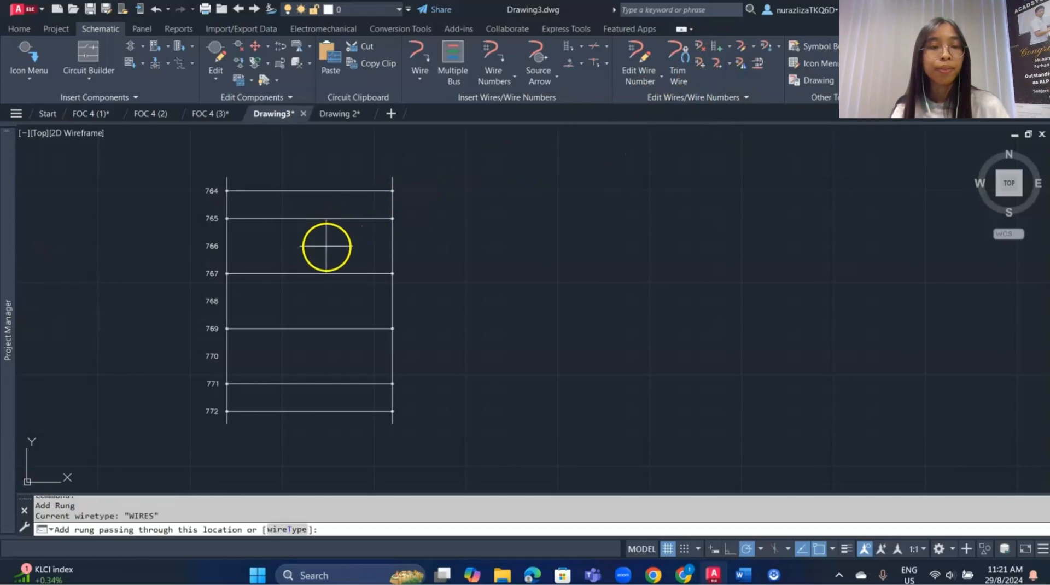
click(326, 246)
click(317, 301)
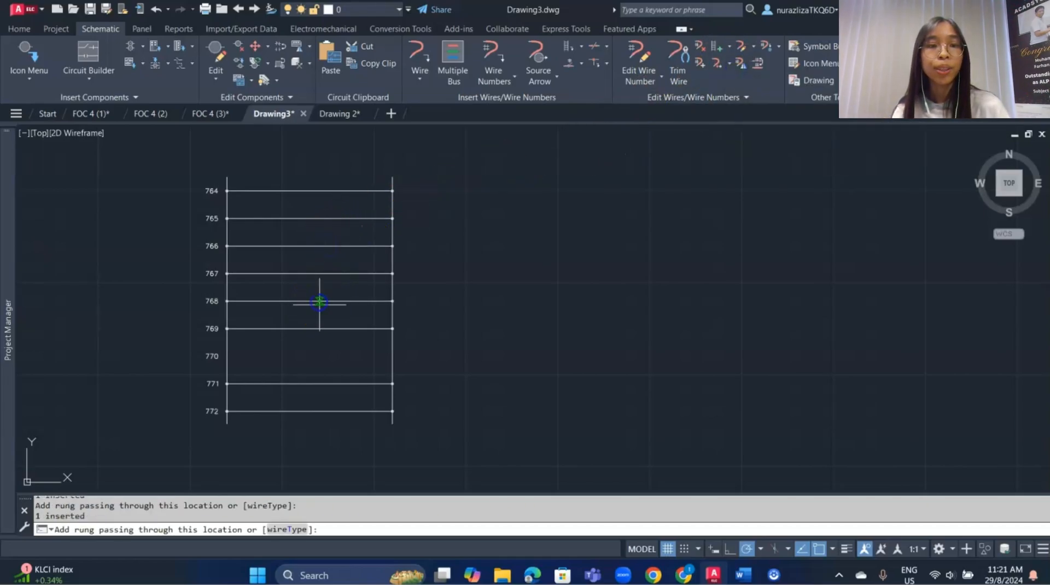
click(310, 356)
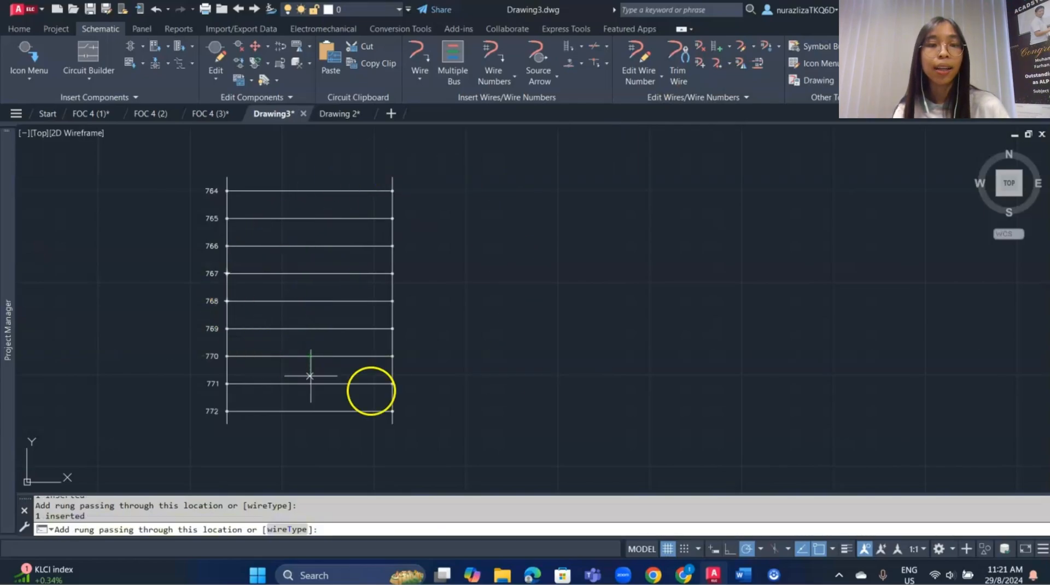
Return to FOC 4 (1) and open the drawing format settings in its drawing properties.
click(92, 113)
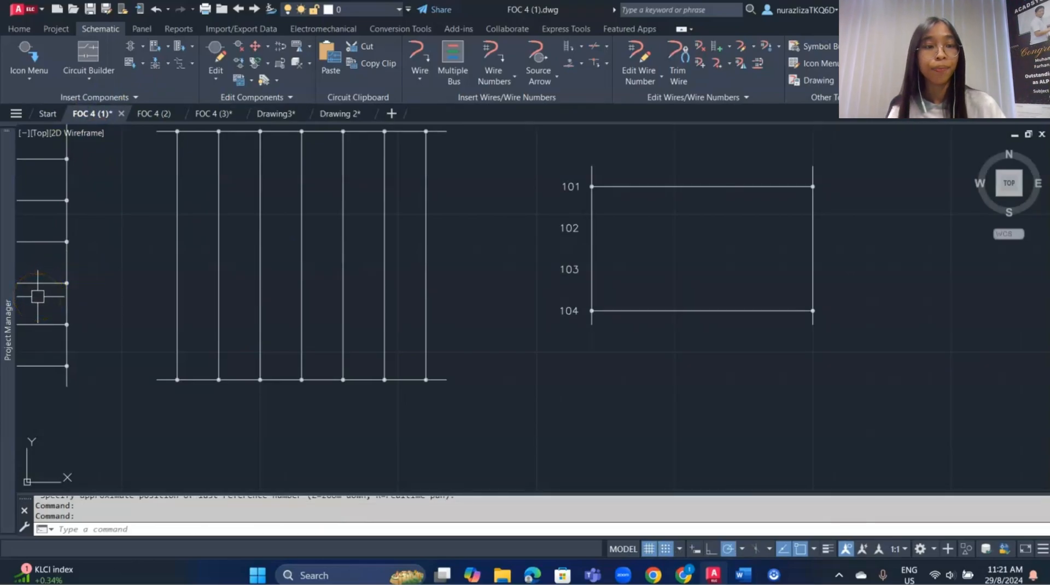
click(7, 282)
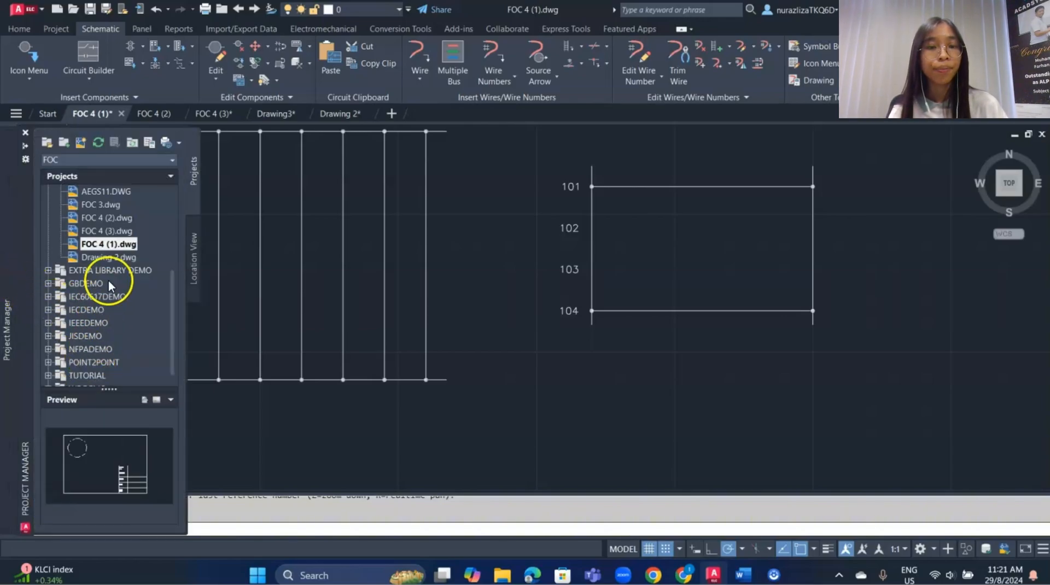
right_click(114, 249)
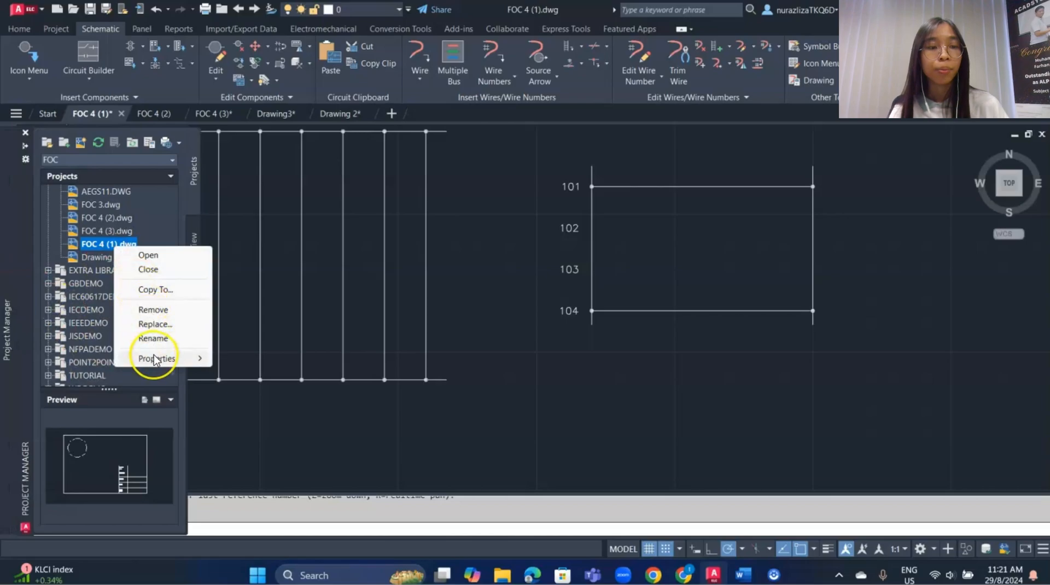
mouse_move(155, 359)
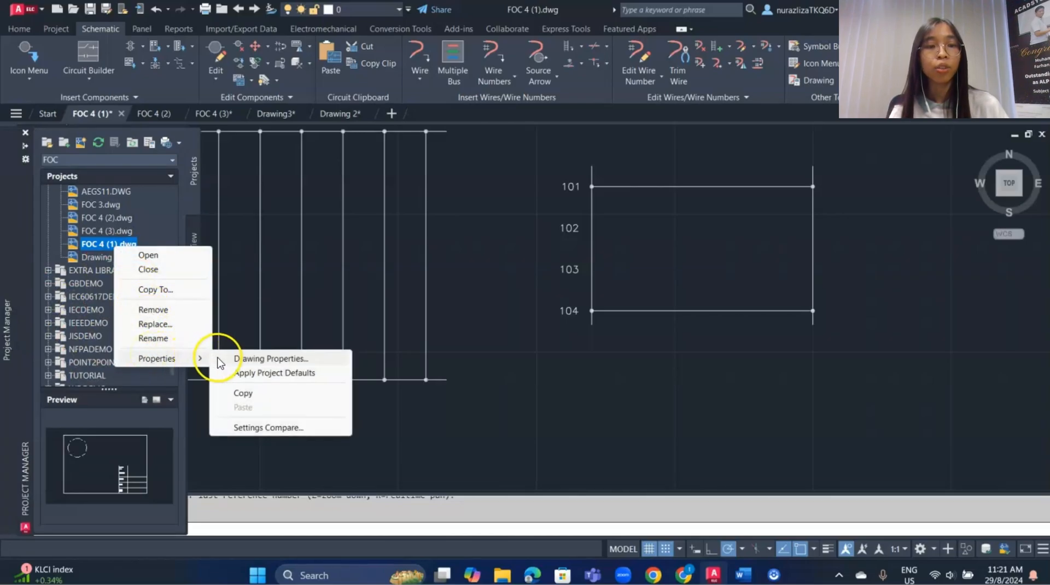
click(237, 358)
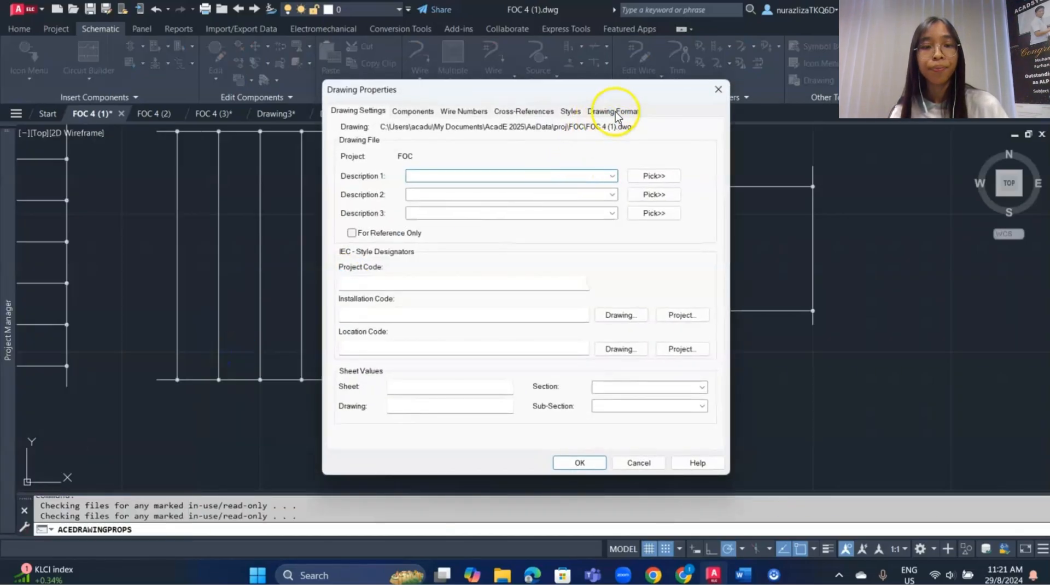
click(615, 112)
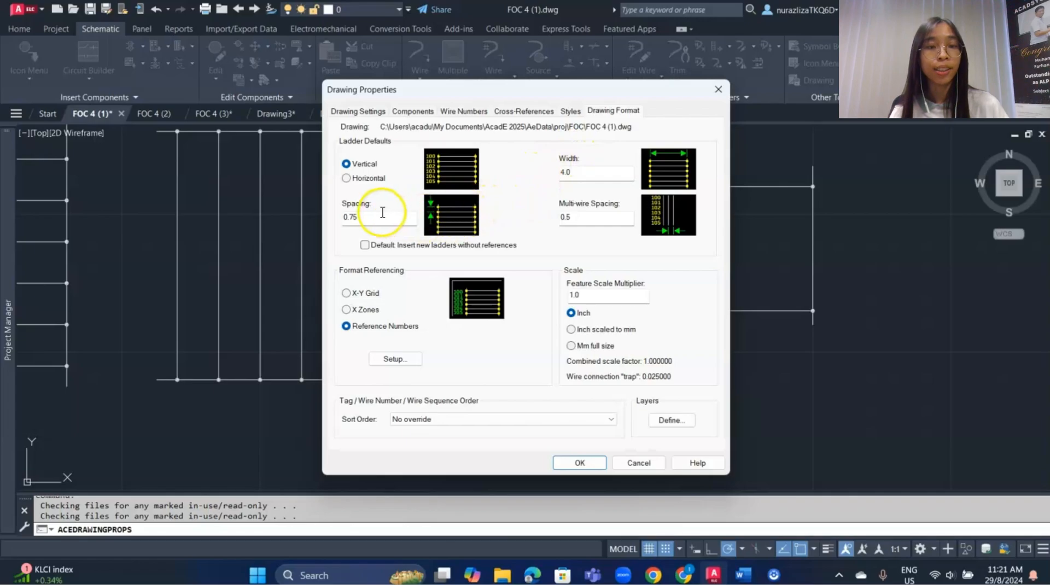
Set the ladder defaults to spacing 0.5, width 4.5 and horizontal orientation.
drag(377, 217, 251, 205)
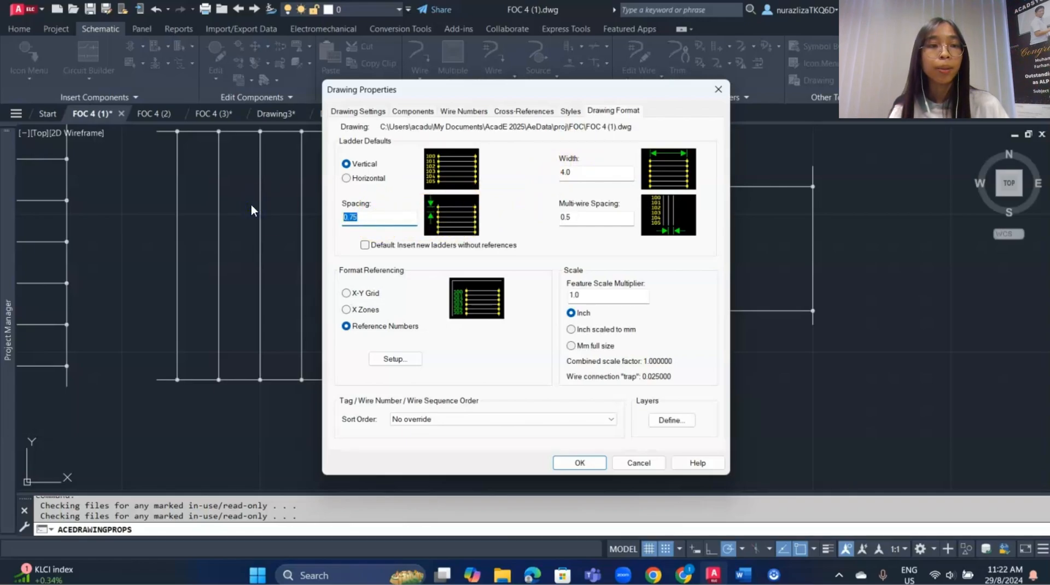
text(0.5)
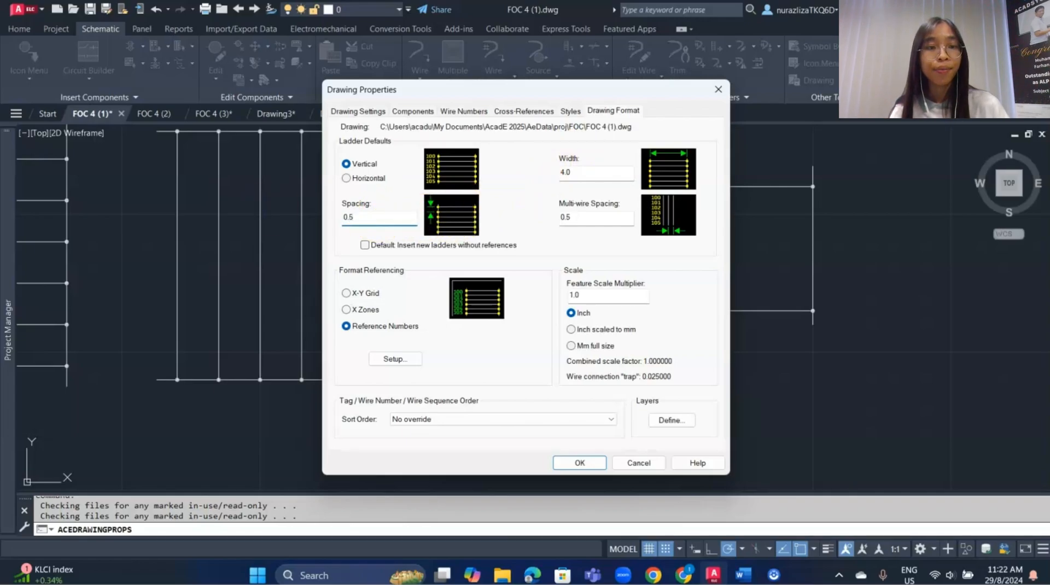
click(593, 169)
key(BackSpace)
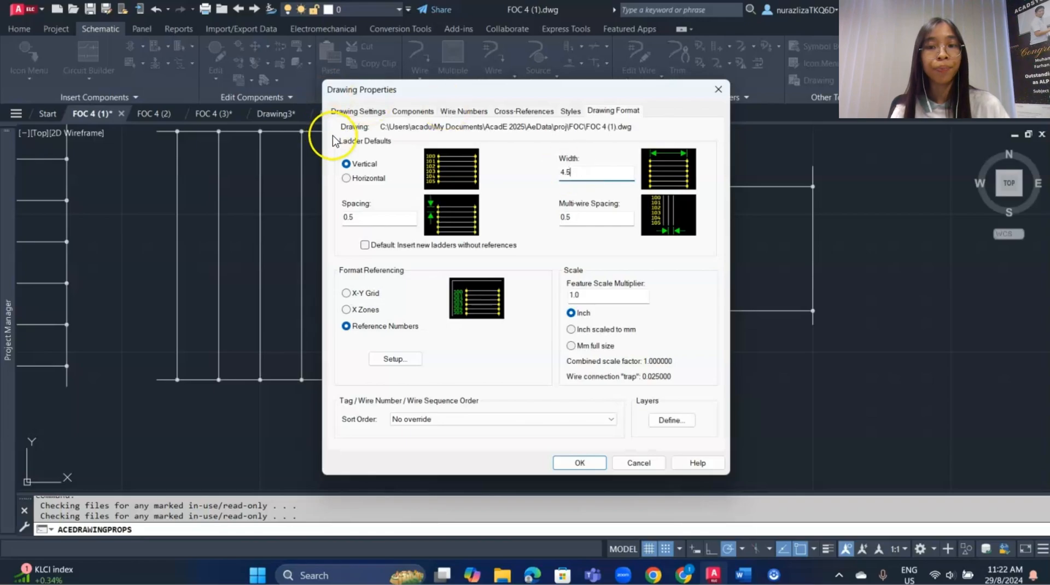
click(362, 176)
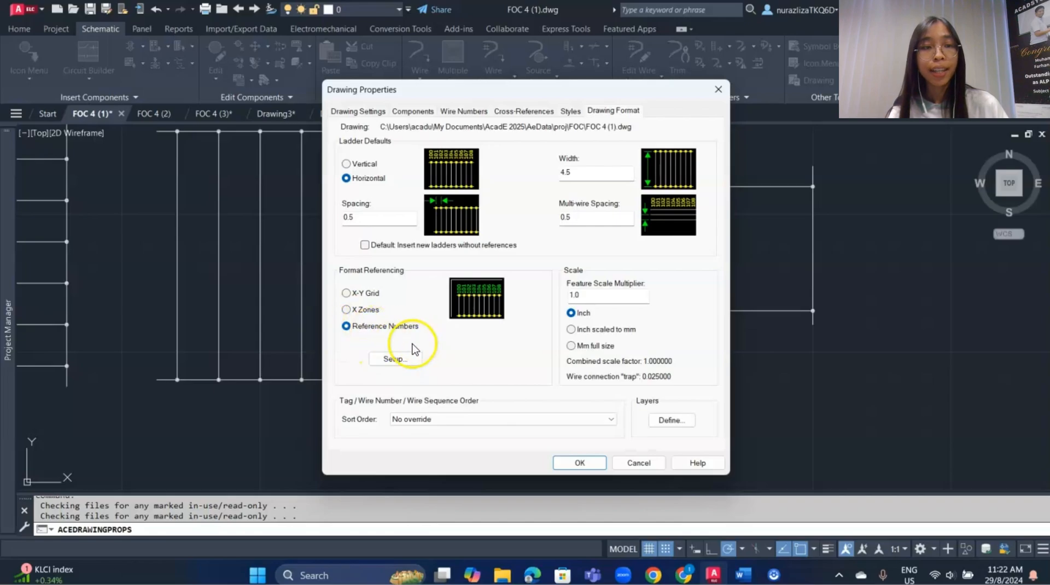
Set the line reference numbers to the Numbers in hexagon style and apply the drawing properties.
click(405, 359)
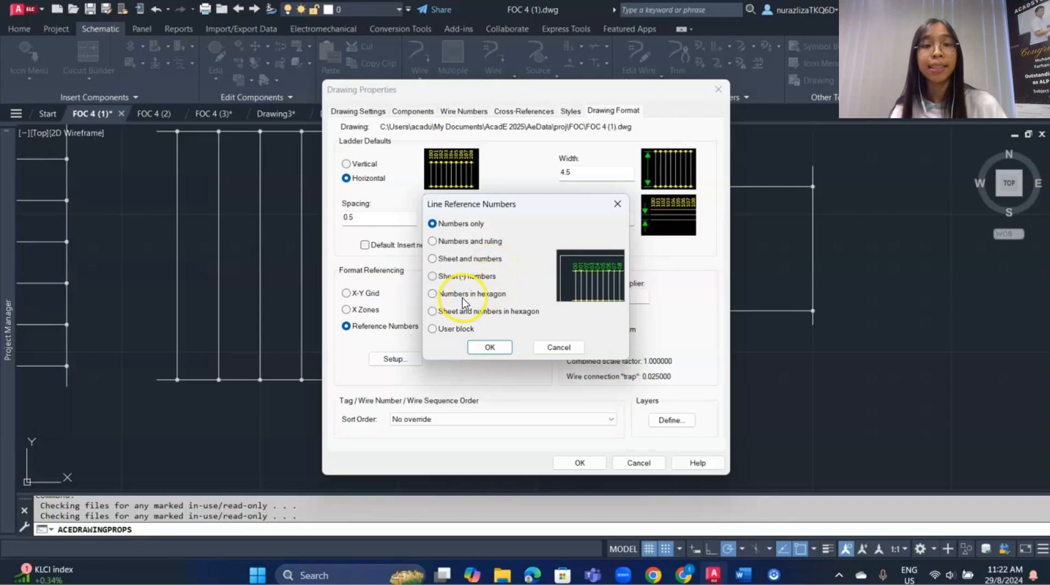
click(491, 293)
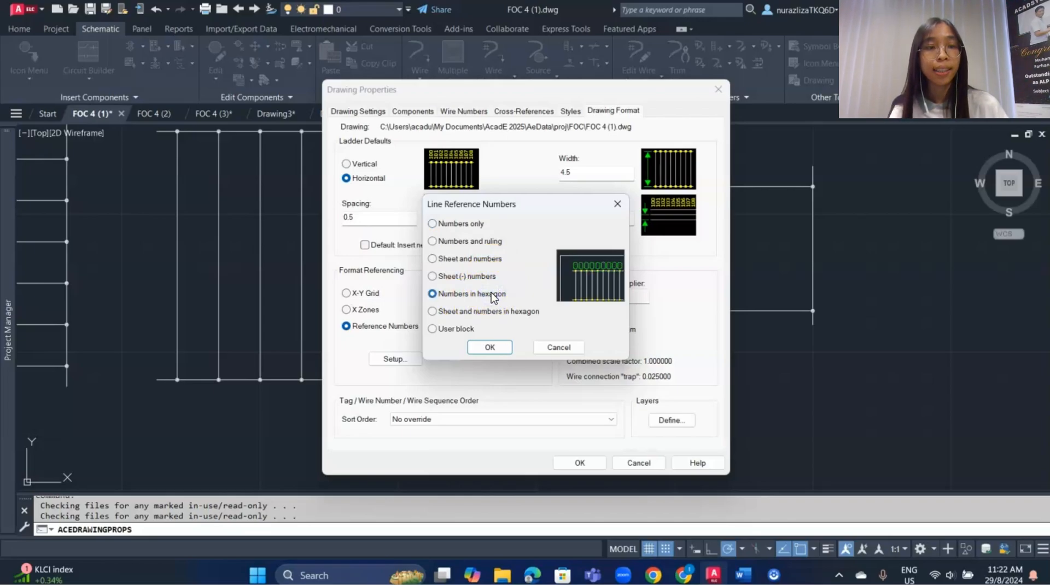
click(489, 347)
click(579, 462)
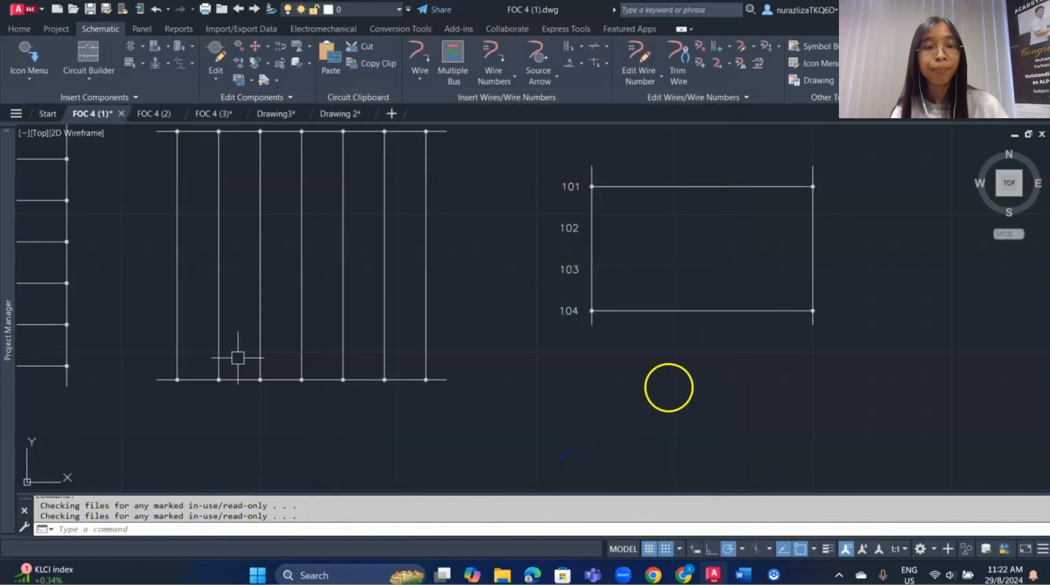
mouse_move(771, 374)
middle_down()
mouse_move(696, 381)
mouse_move(709, 348)
mouse_move(624, 346)
middle_up()
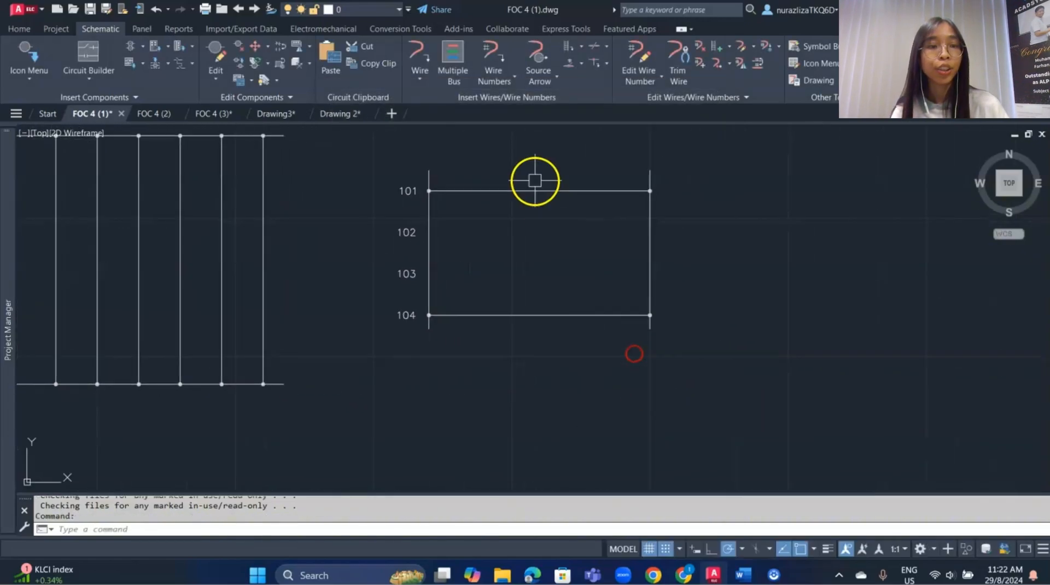
Insert a one-phase ladder with width 4.5, spacing 0.5 and references 797 to 806 beside the 101–104 ladder.
click(567, 46)
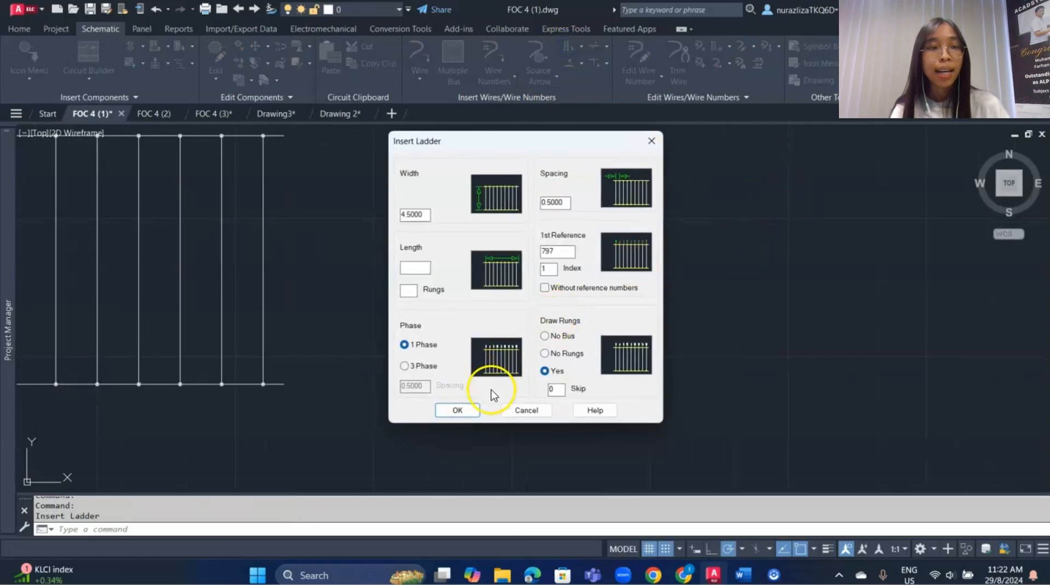
click(459, 410)
click(677, 249)
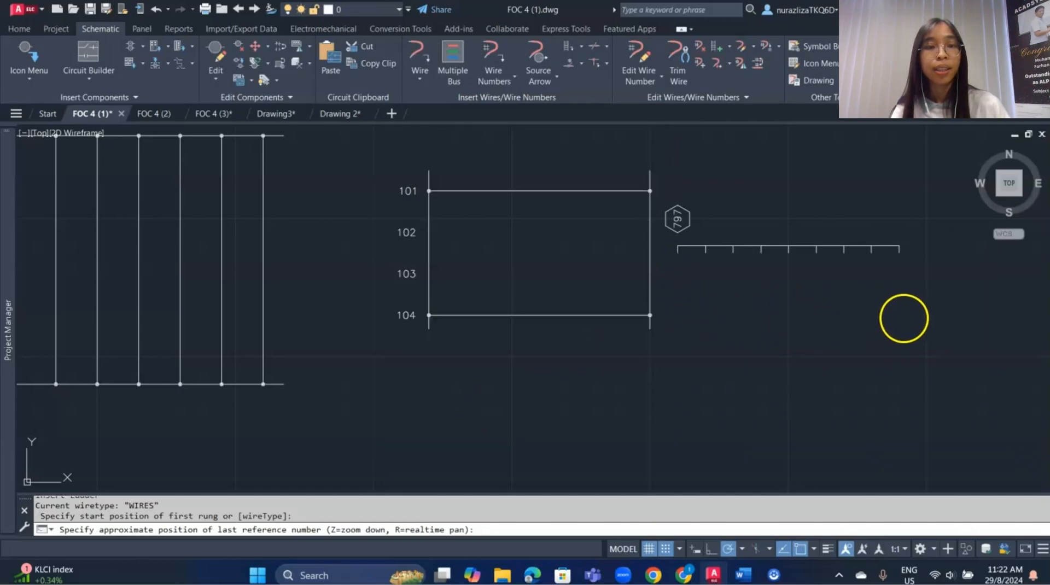
click(930, 321)
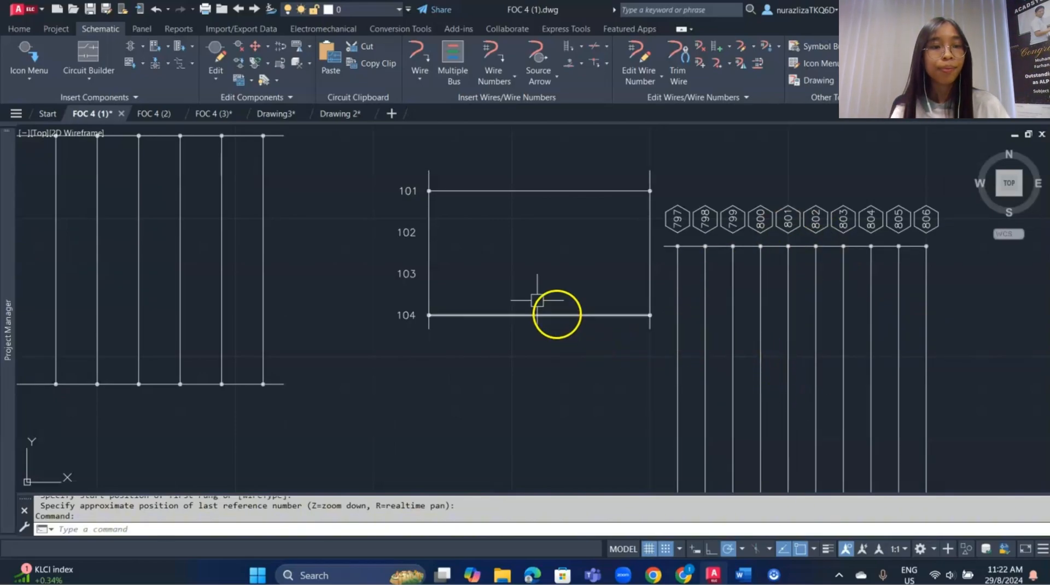
In Drawing 2, revise the ladder's line references to start at 100 with Redo enabled, and retag the components to match.
click(345, 115)
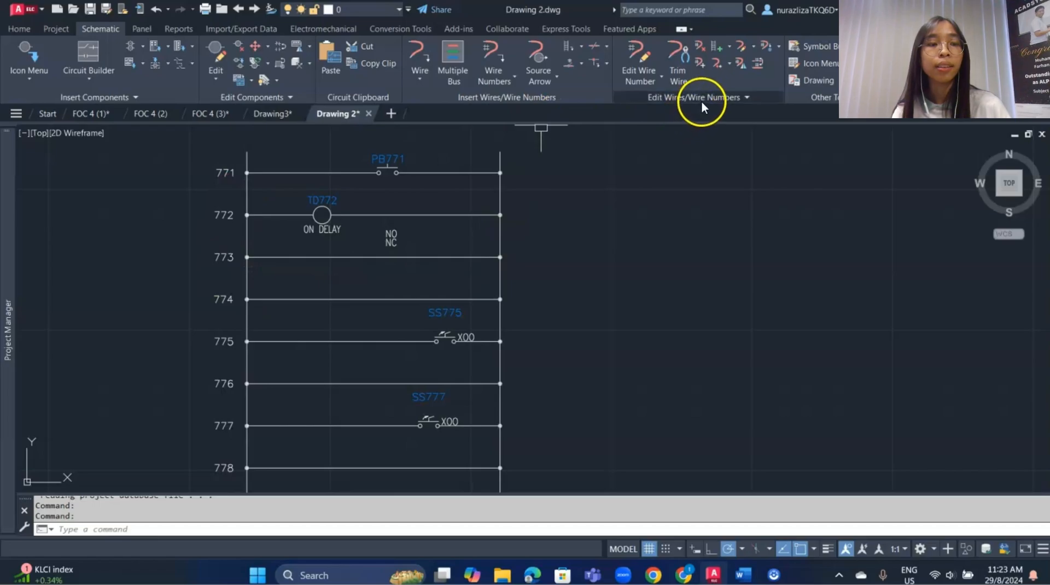
click(731, 52)
click(743, 94)
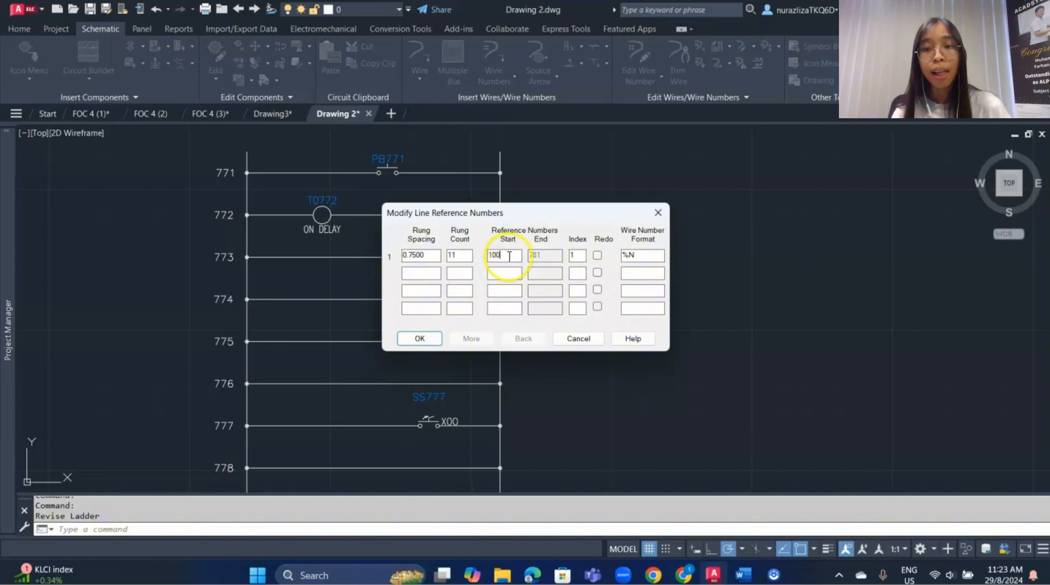
click(597, 255)
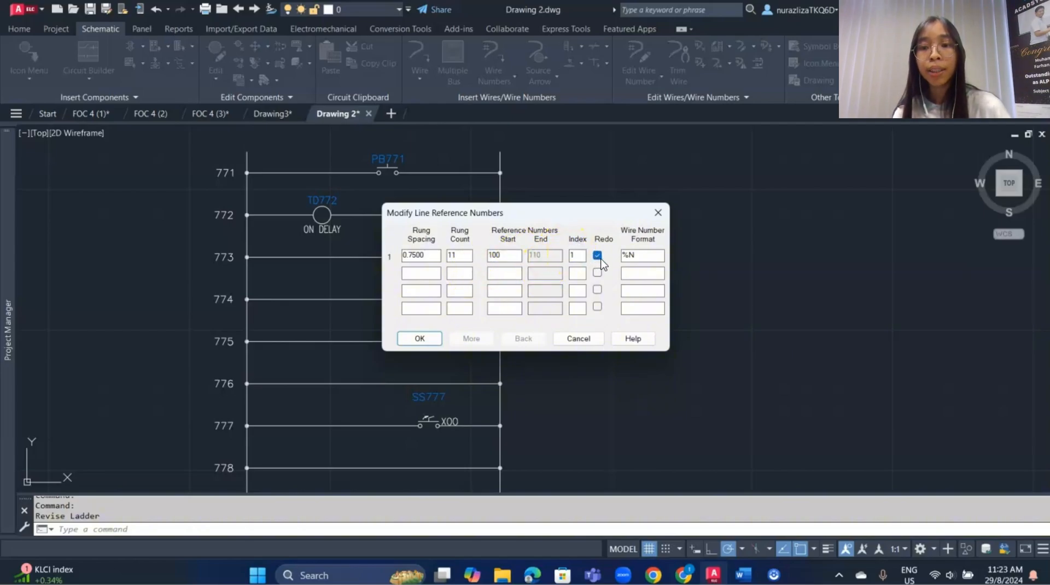
click(418, 339)
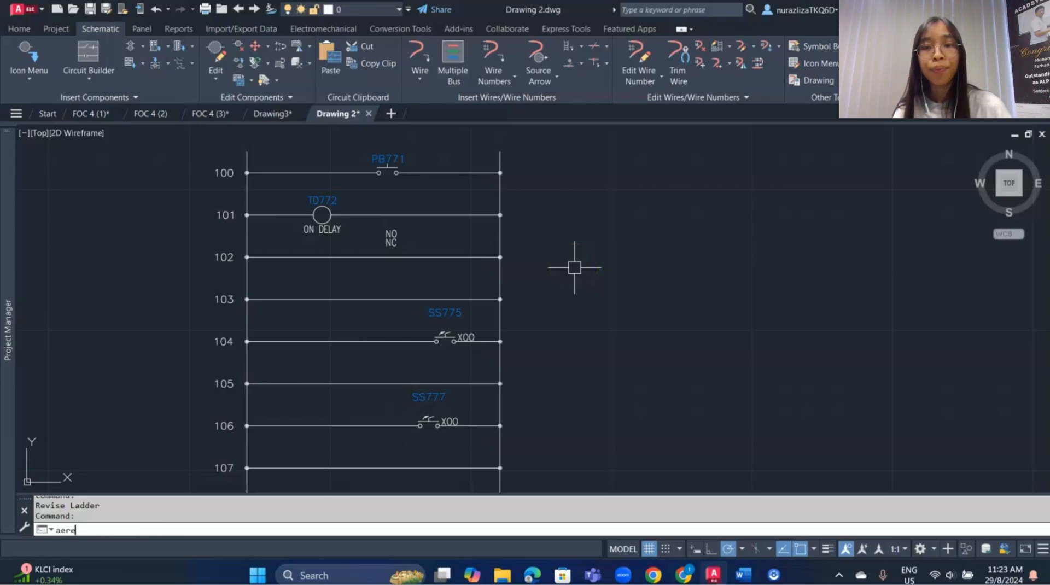
key(Return)
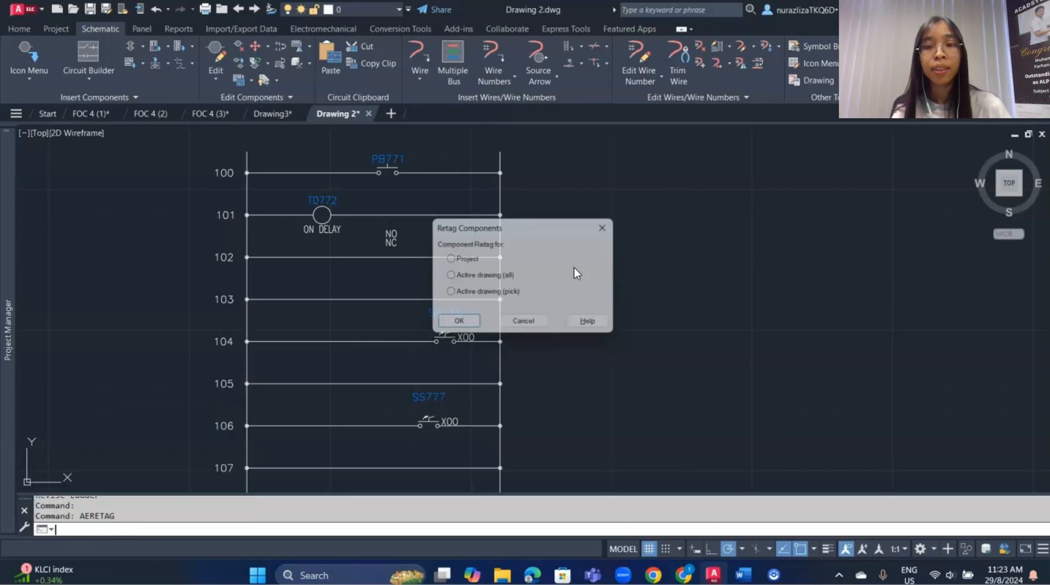
click(458, 326)
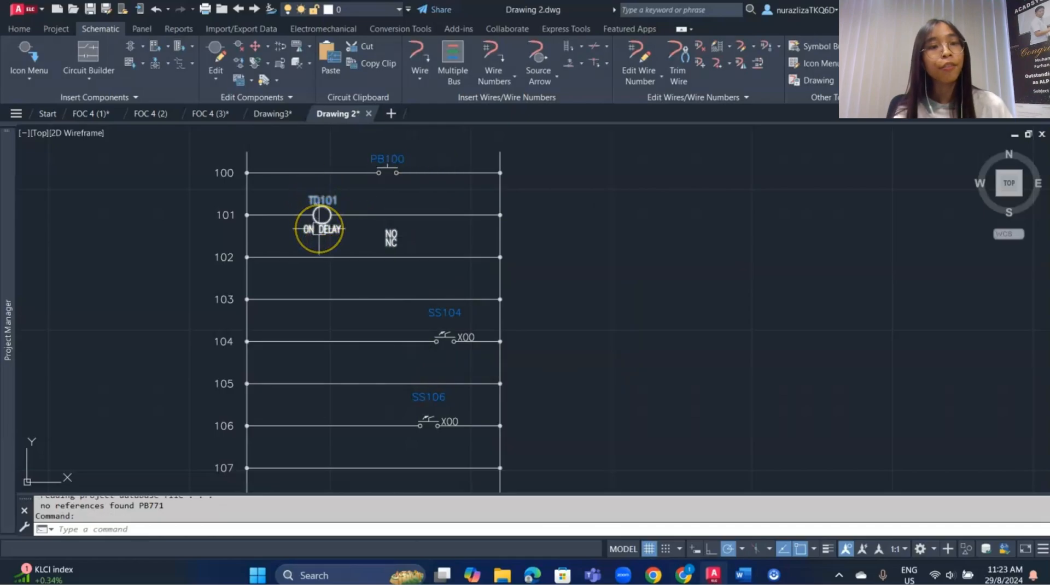
In FOC 4 (1), scoot the right rail of the 782–789 ladder inward and back to the rungs' ends.
click(94, 113)
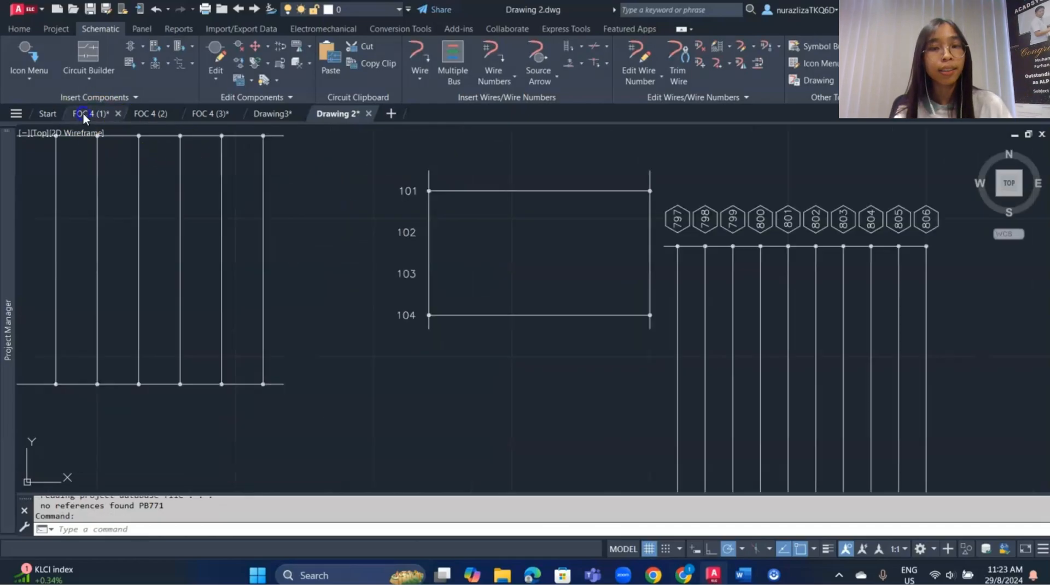
mouse_move(232, 245)
middle_down()
mouse_move(437, 297)
mouse_move(763, 345)
mouse_move(792, 335)
middle_up()
scroll(719, 330, down, 2)
middle_drag(702, 327, 645, 325)
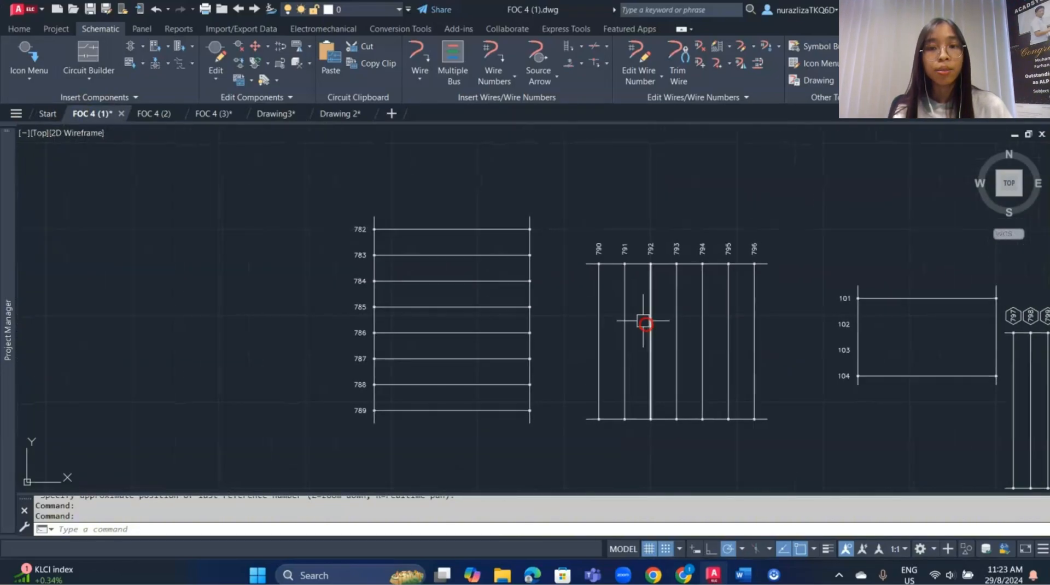
click(255, 47)
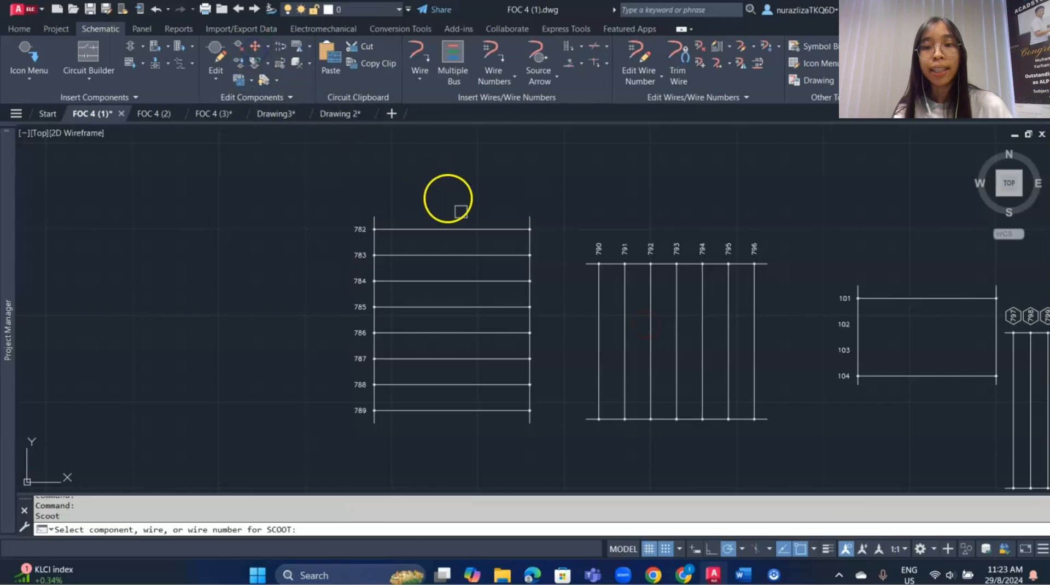
click(529, 243)
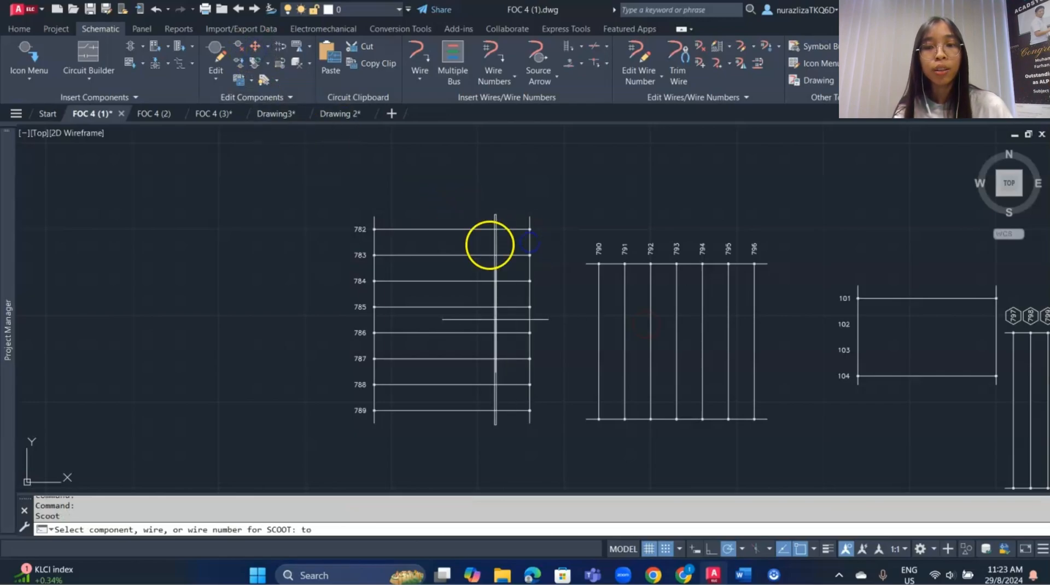
click(445, 248)
drag(444, 242, 529, 247)
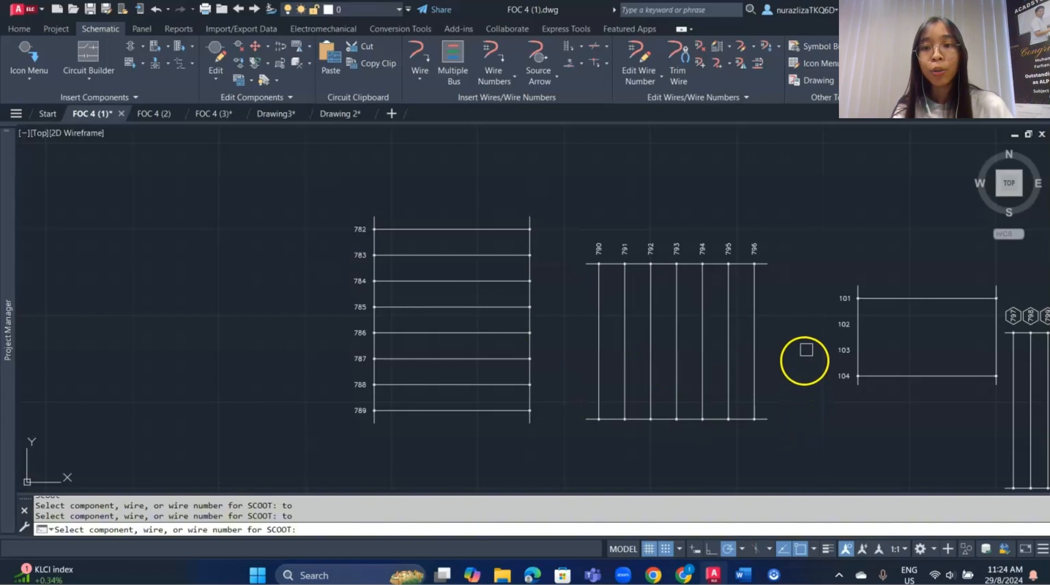
Renumber the ladders of FOC 4 (1).dwg starting at line reference 201, using the next sequential reference for further drawings.
click(726, 48)
click(753, 123)
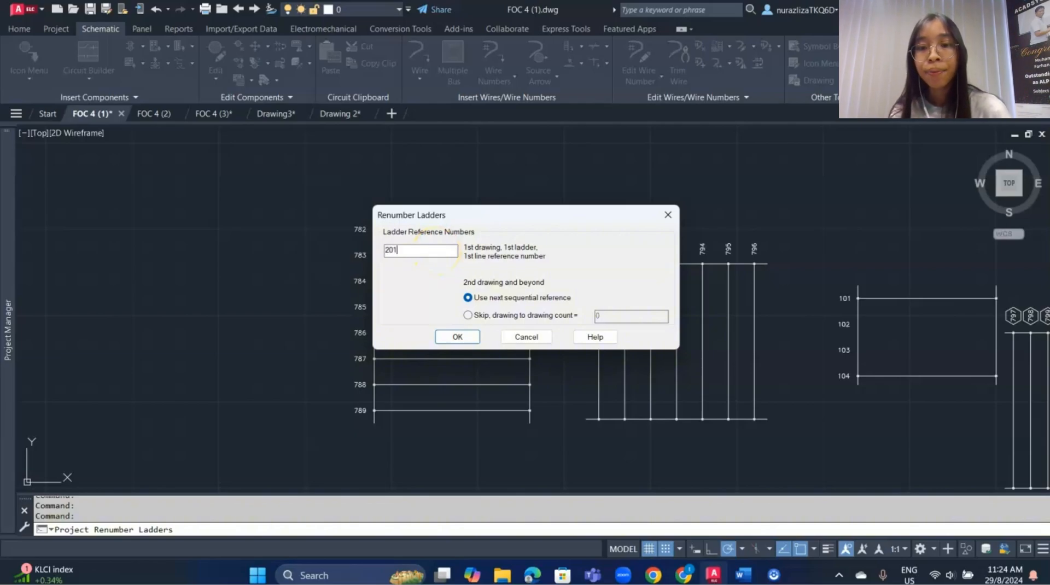
click(442, 338)
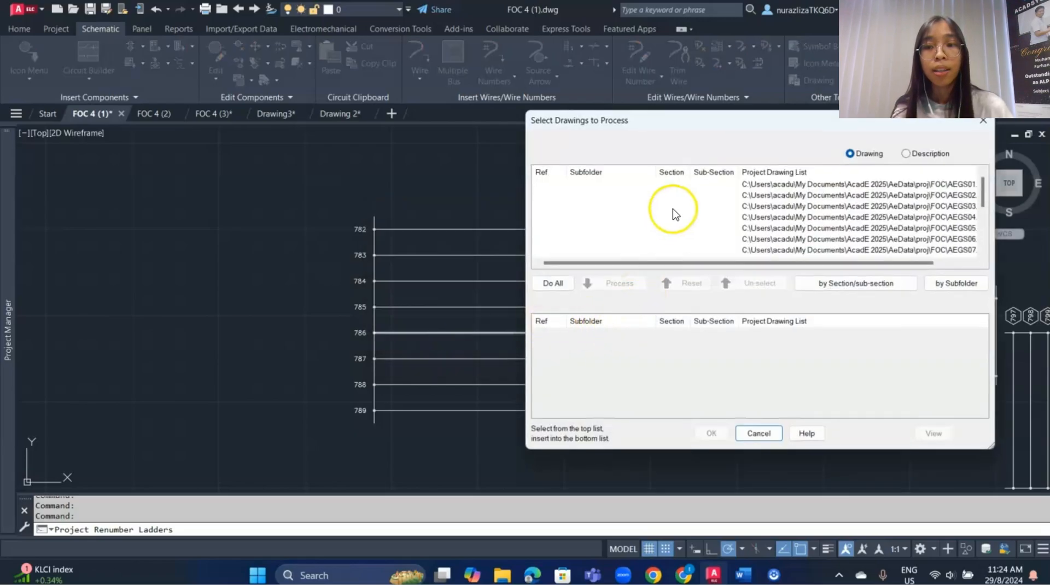
scroll(703, 206, down, 3)
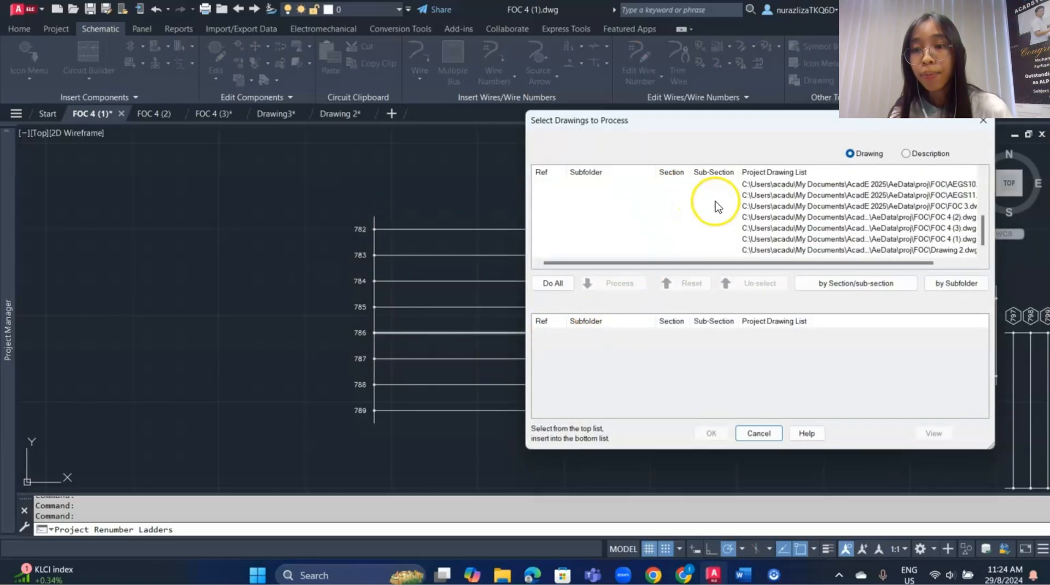
click(828, 241)
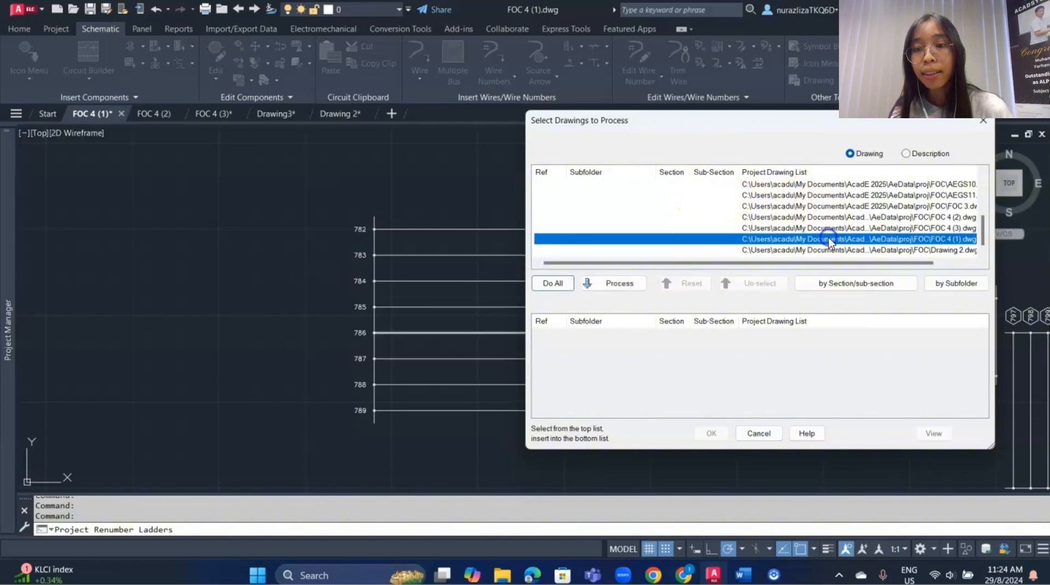
click(594, 284)
click(709, 431)
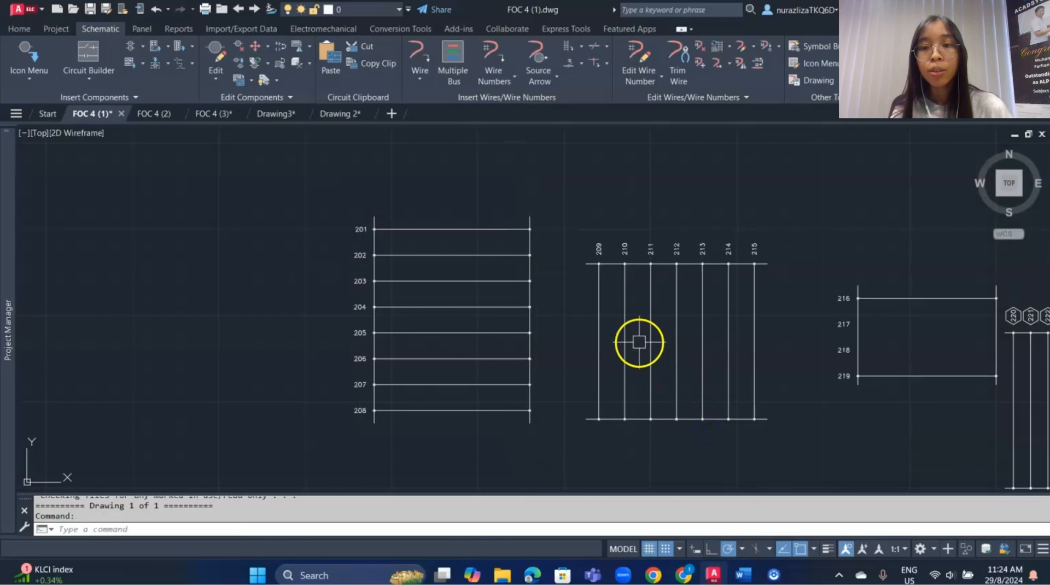
middle_drag(637, 344, 476, 317)
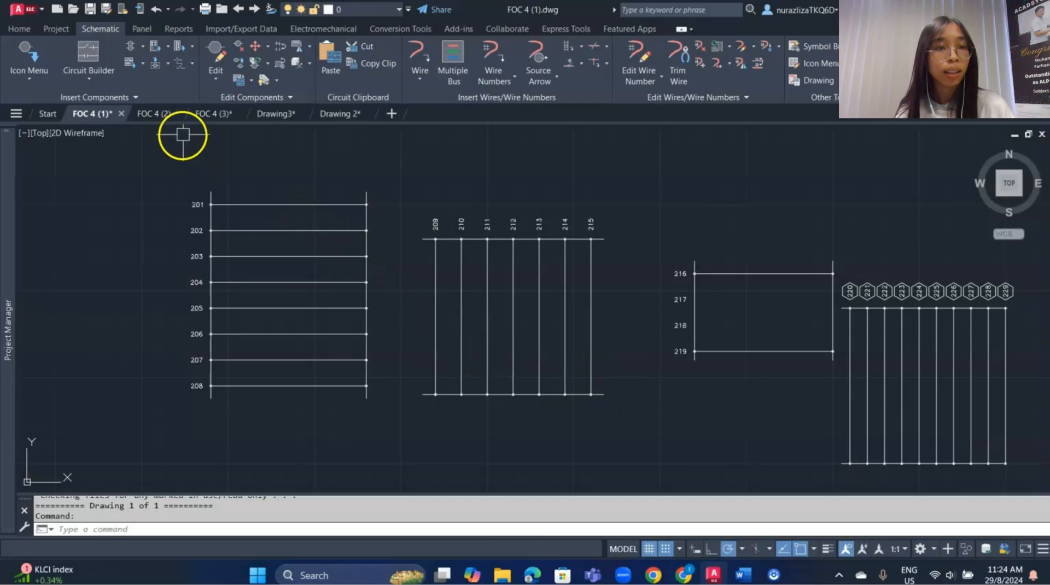
Switch to the FOC 4 (2) drawing and try to open its XY Grid Setup.
click(160, 116)
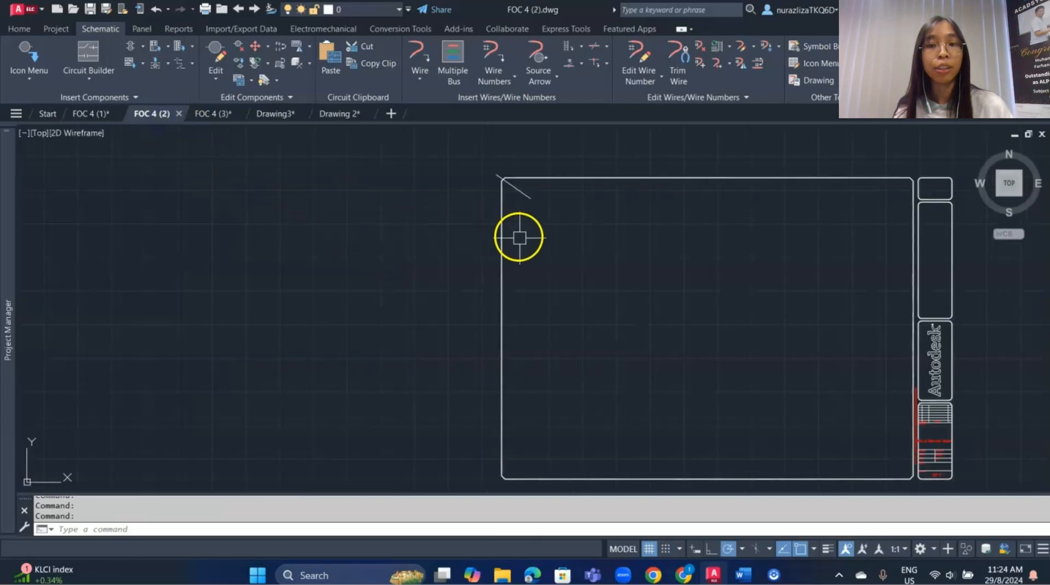
mouse_move(519, 239)
middle_down()
mouse_move(428, 244)
mouse_move(366, 231)
middle_up()
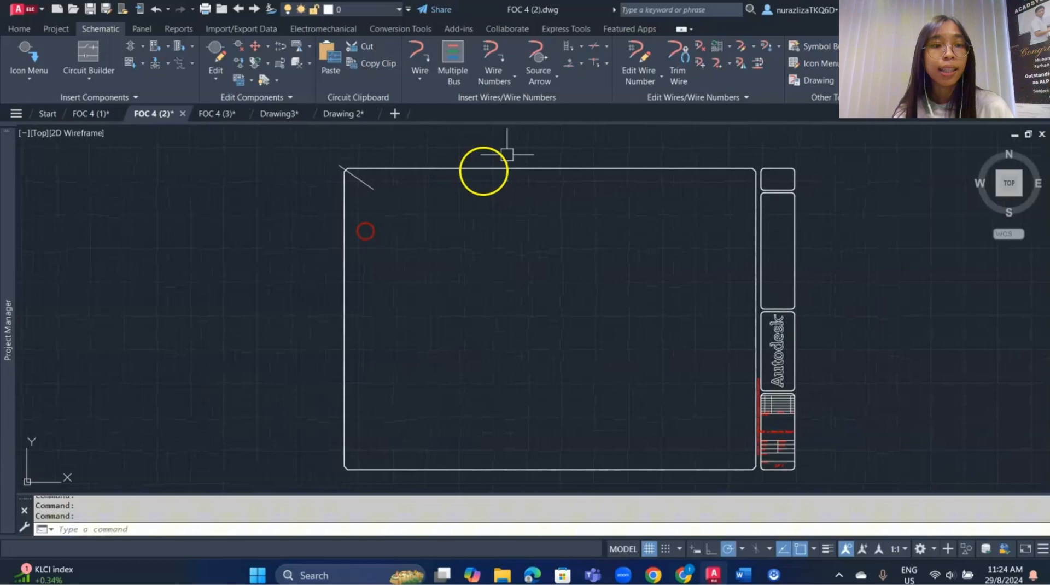
click(578, 46)
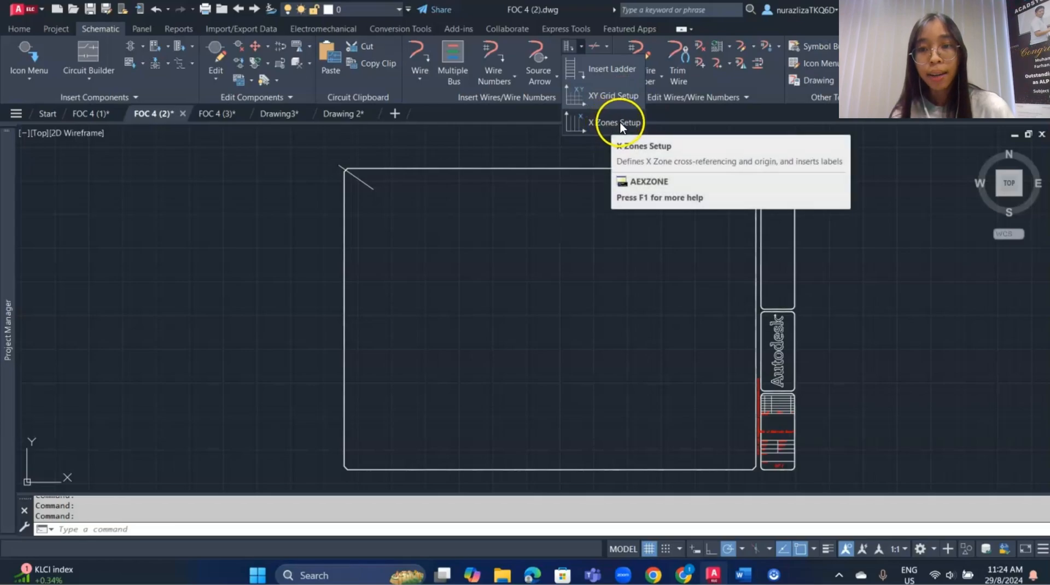
click(615, 102)
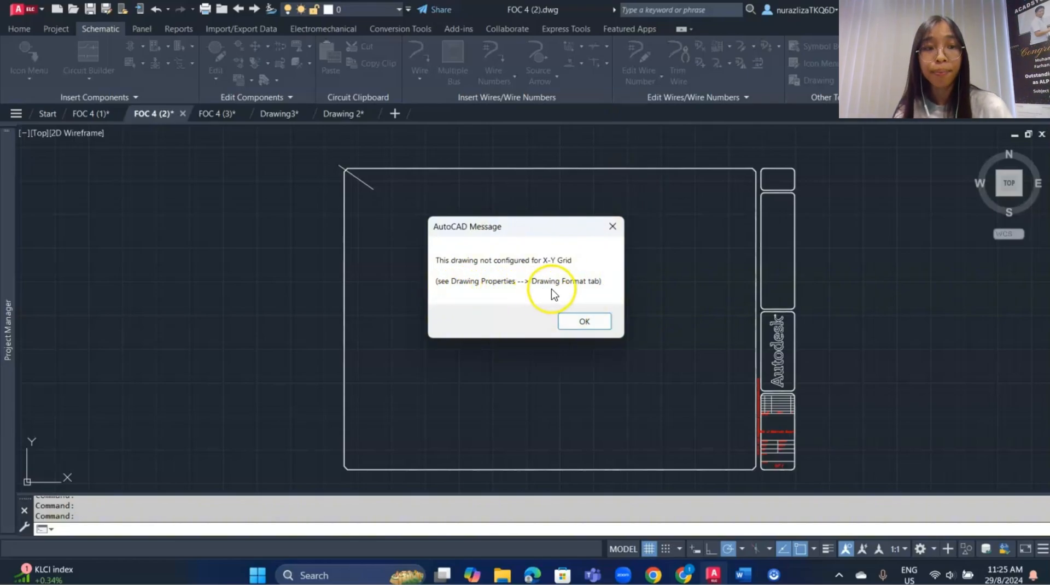
click(612, 226)
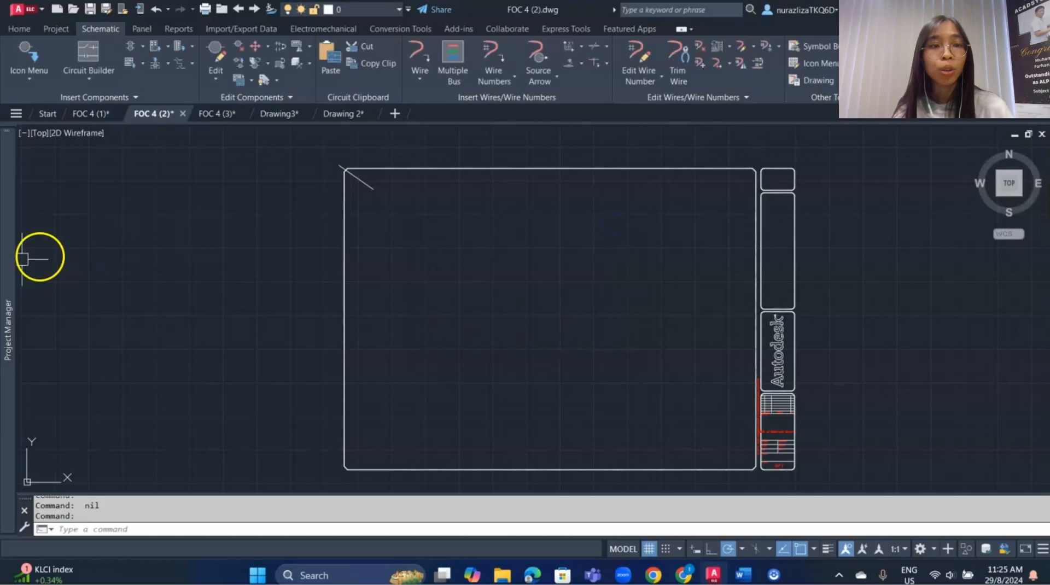
In the drawing properties of FOC 4 (2), set the format referencing to X-Y Grid and open its setup.
mouse_move(8, 311)
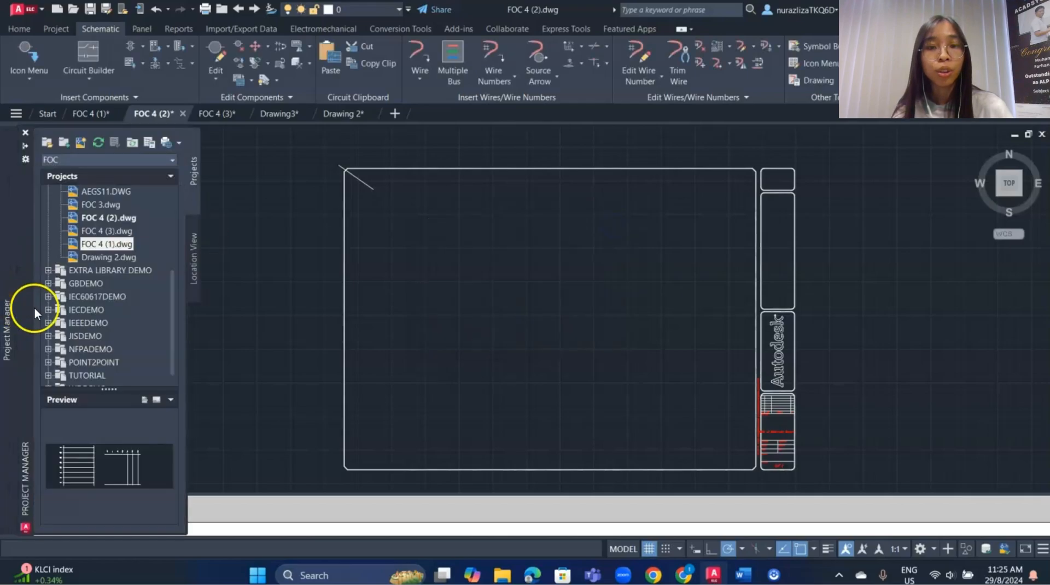
right_click(118, 219)
mouse_move(192, 334)
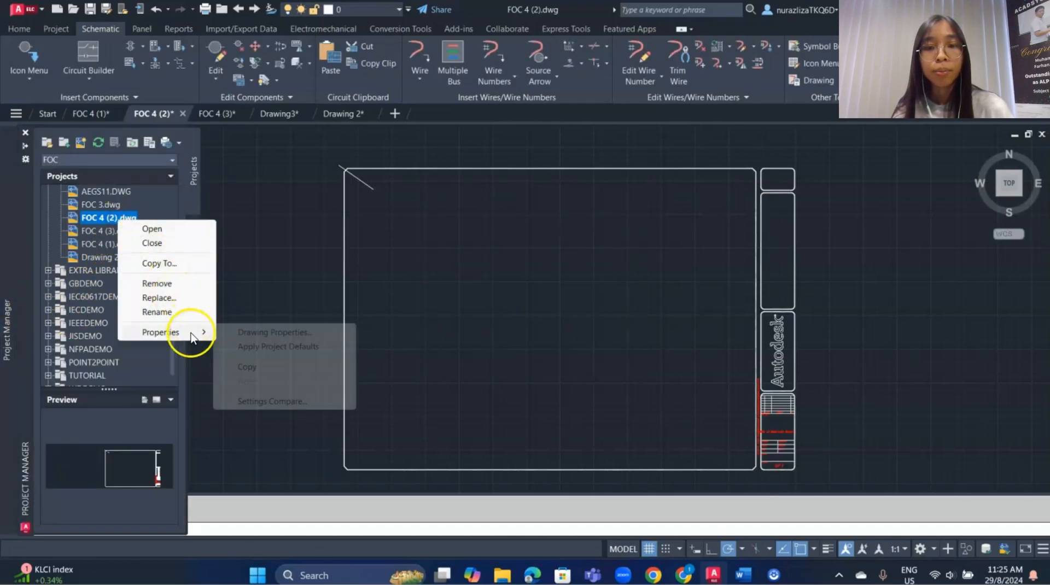
click(240, 332)
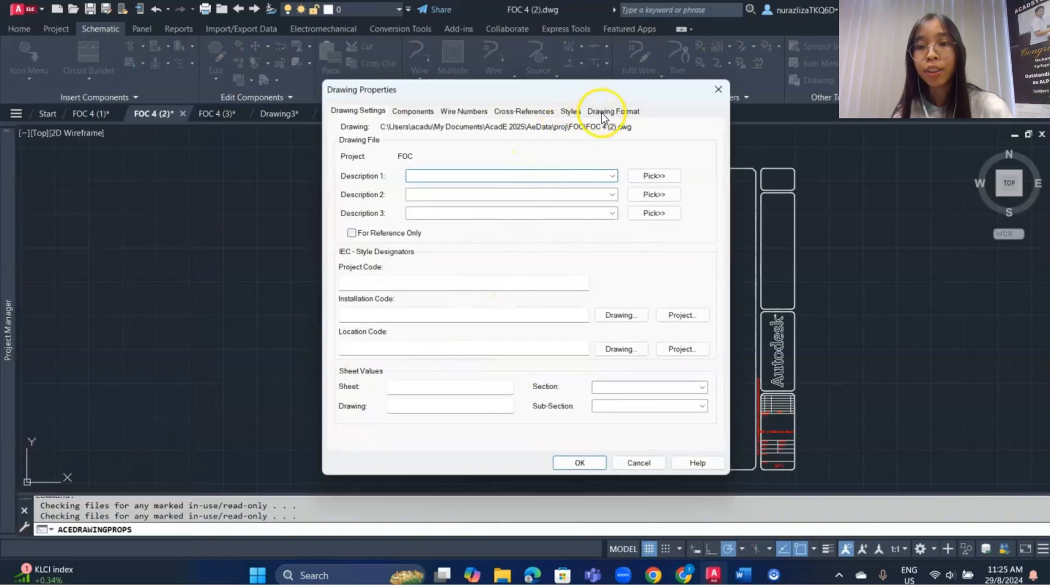
click(596, 112)
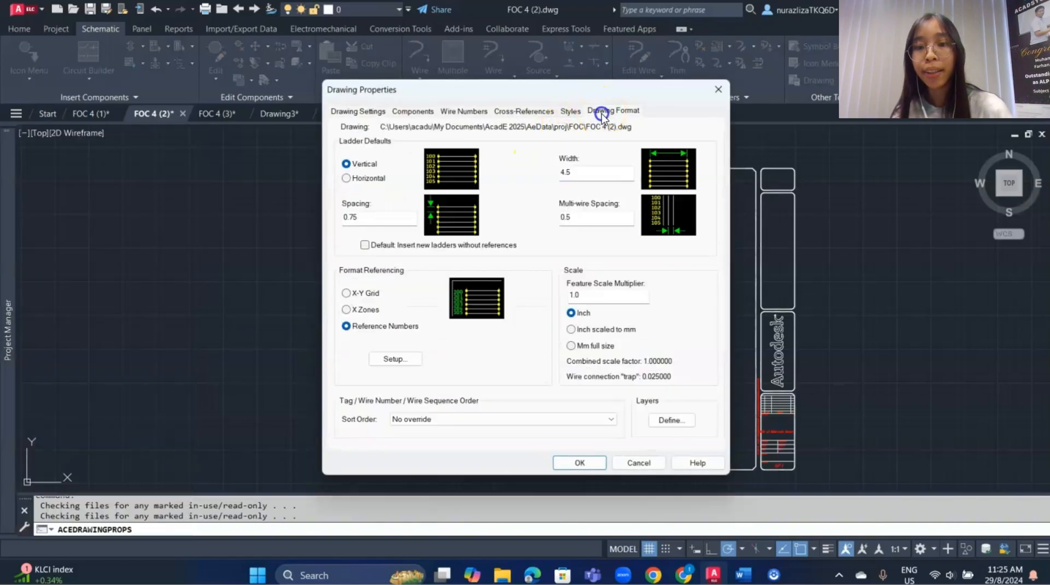
click(365, 295)
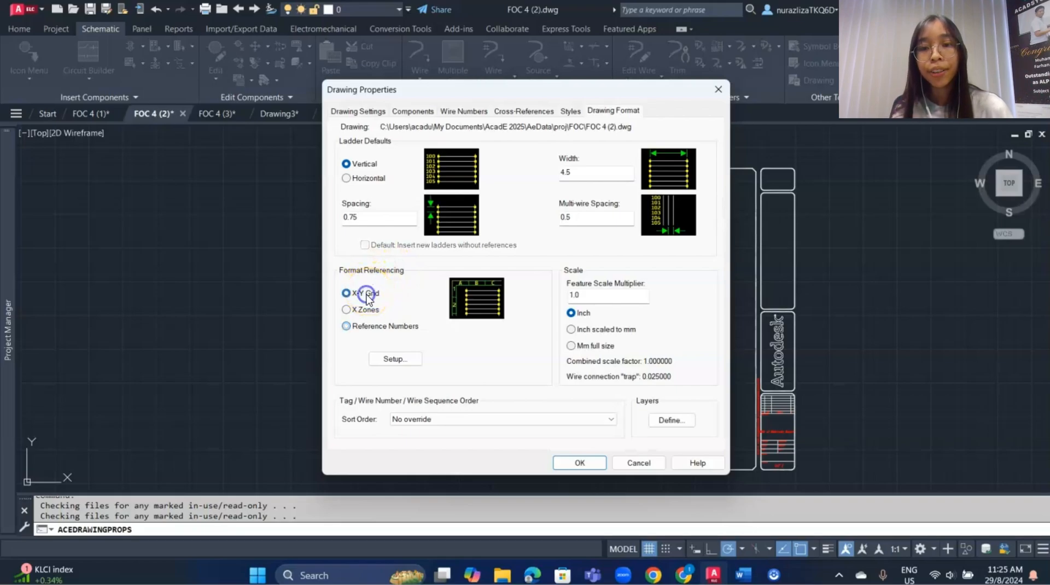
click(394, 359)
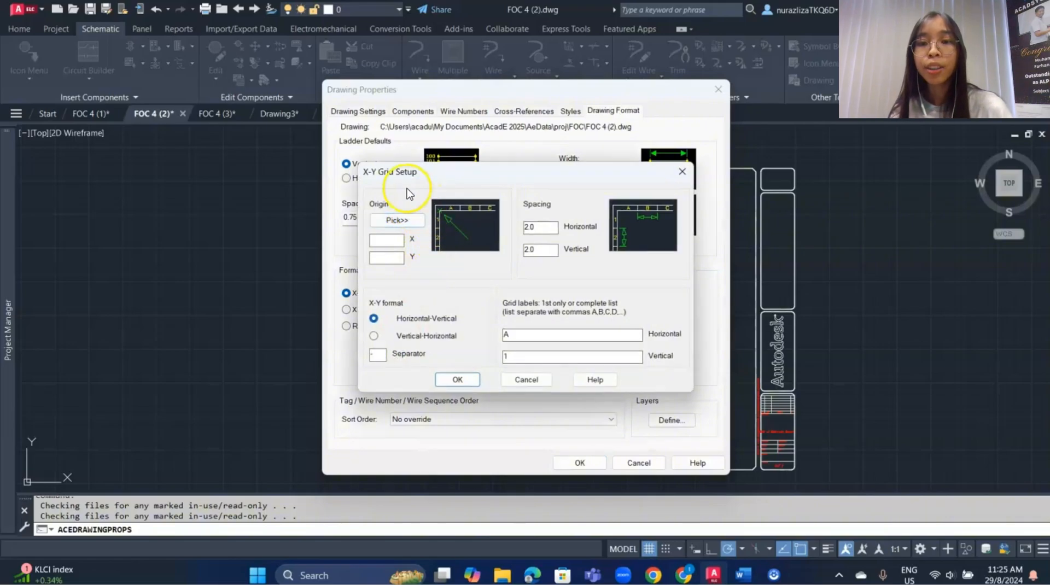
Pick the X-Y grid origin at the inner end of the frame's corner diagonal and set the labels to A,B,C,D,E horizontal and 1,2,3,4,5 vertical.
click(406, 221)
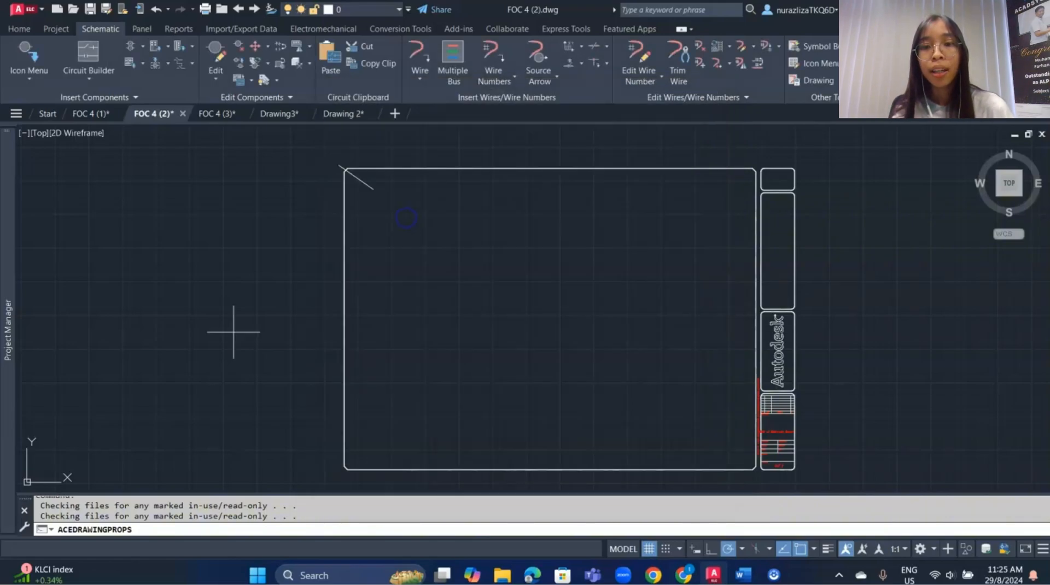
click(376, 192)
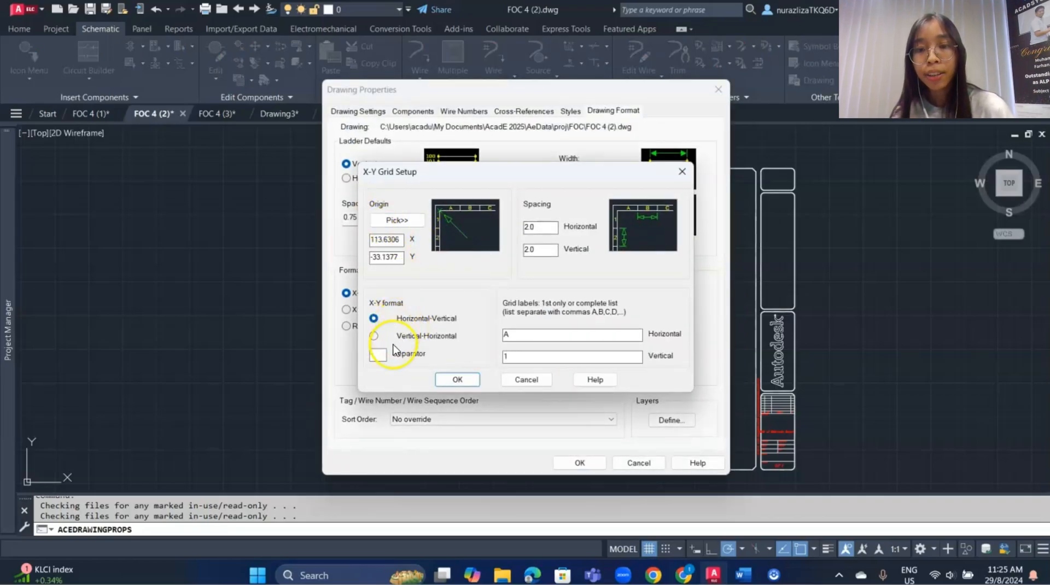
double_click(377, 354)
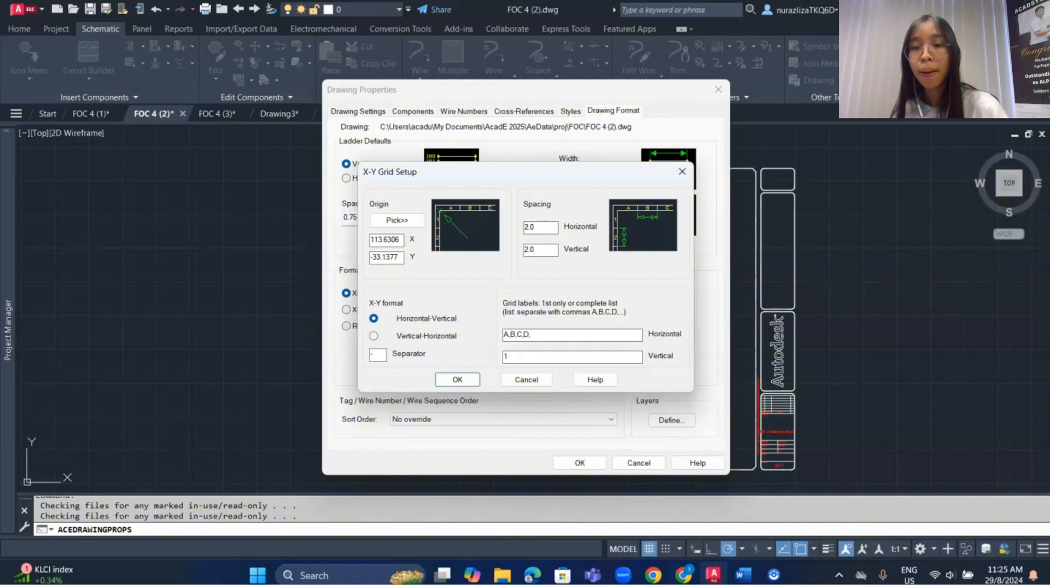
click(513, 353)
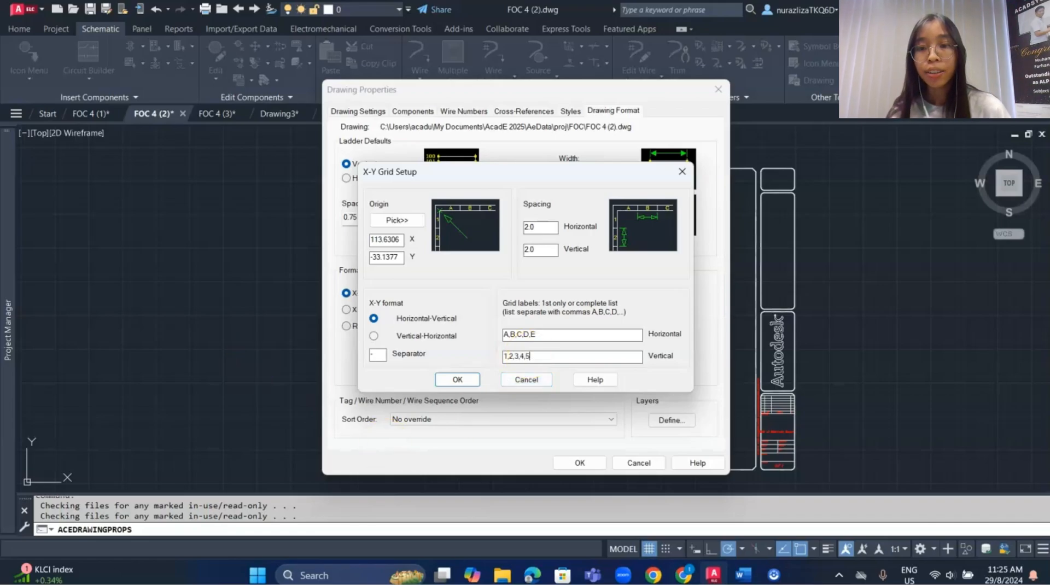
Apply the X-Y grid setup to FOC 4 (2) and insert the grid labels with a count of 5 horizontally and 5 vertically.
click(474, 381)
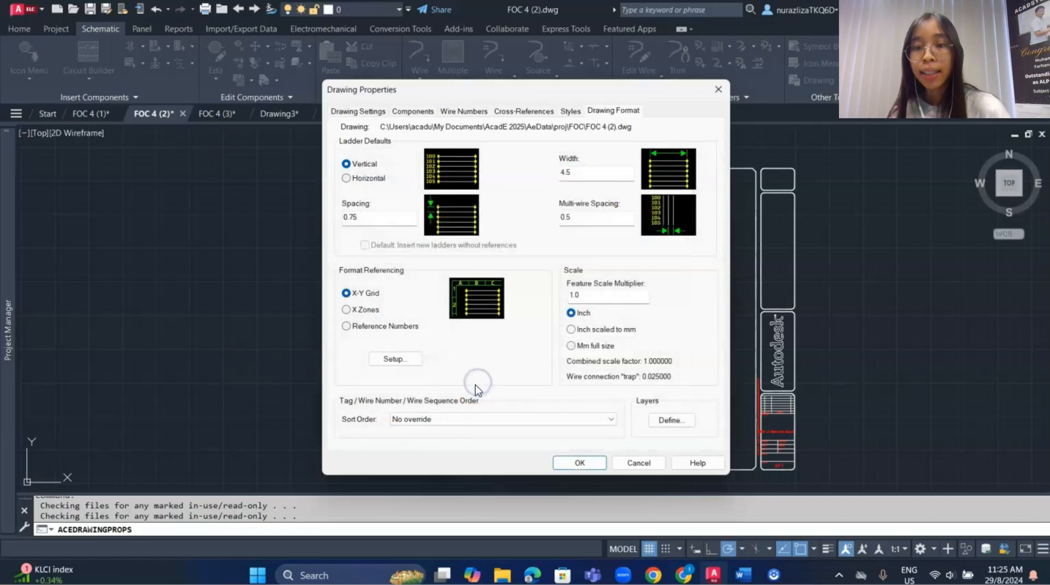
click(575, 462)
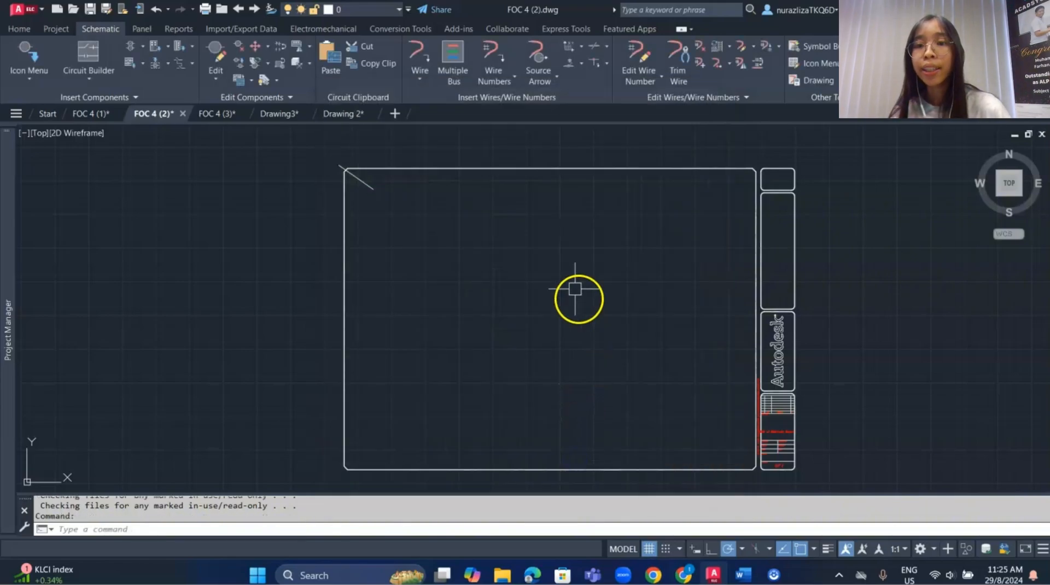
click(579, 47)
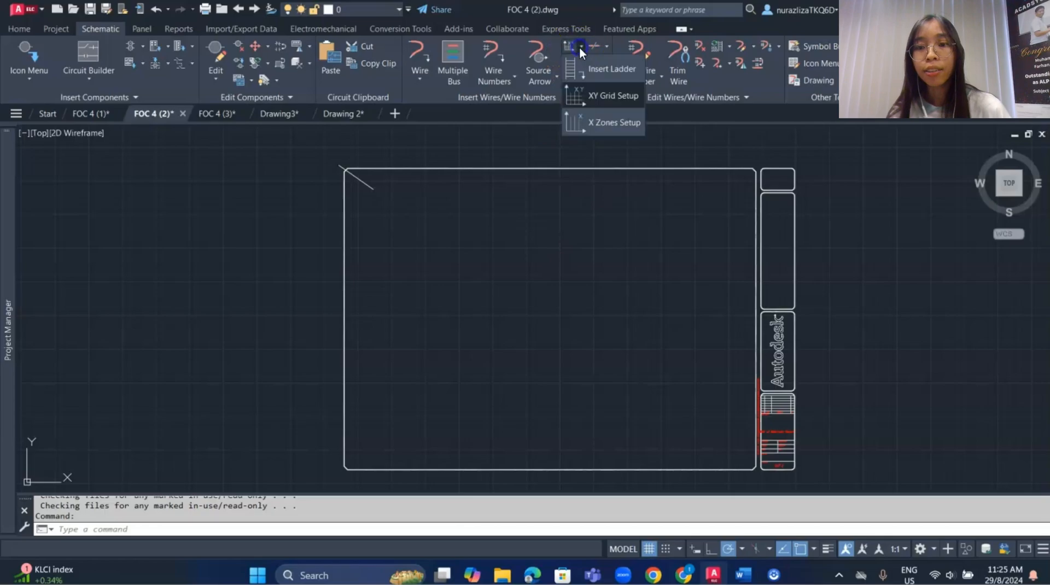
click(589, 91)
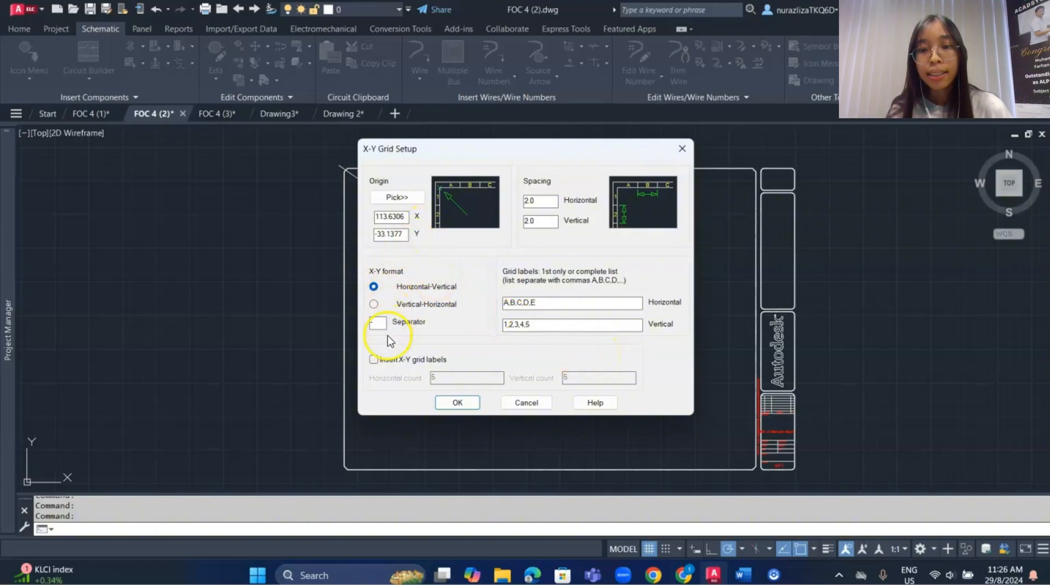
click(375, 361)
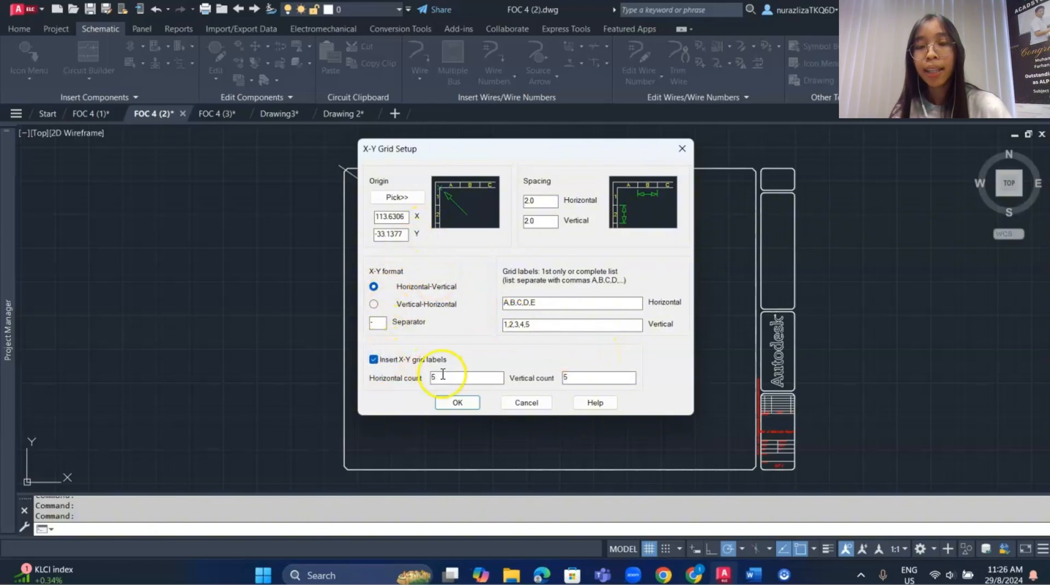
click(445, 403)
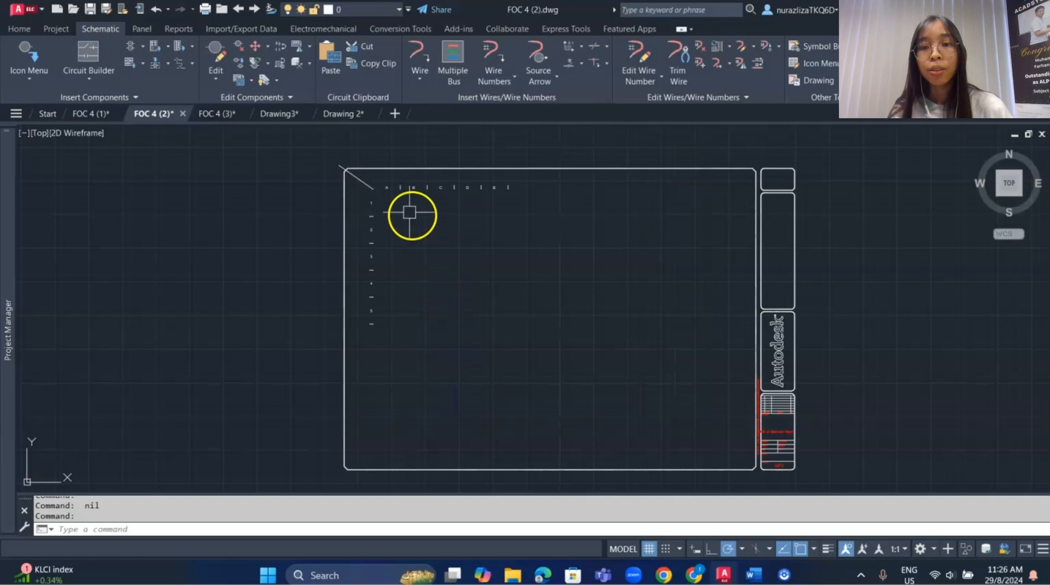
scroll(383, 189, up, 6)
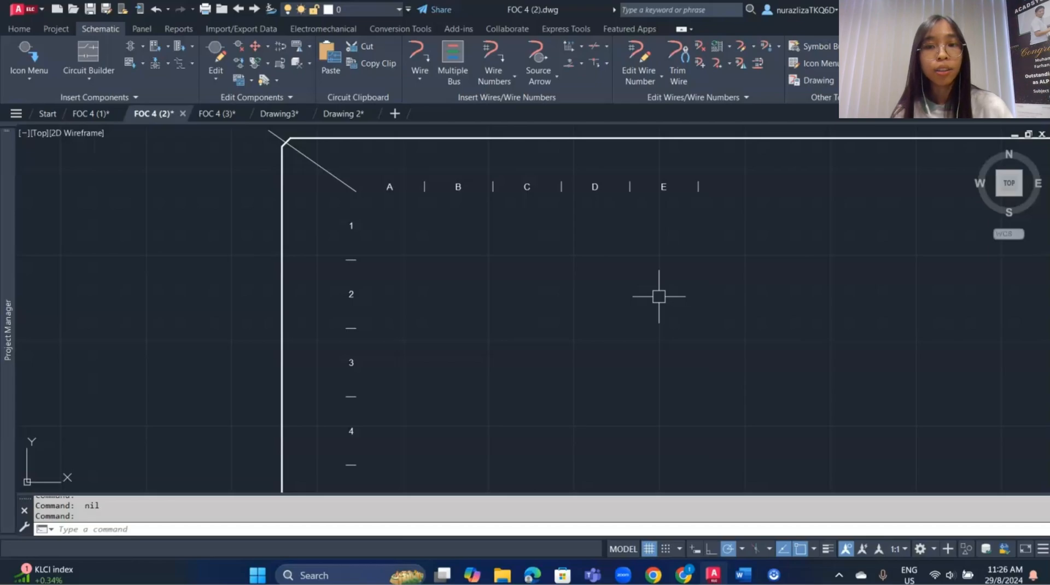
Switch to the FOC 4 (3) drawing and try to open its X Zones Setup.
click(226, 116)
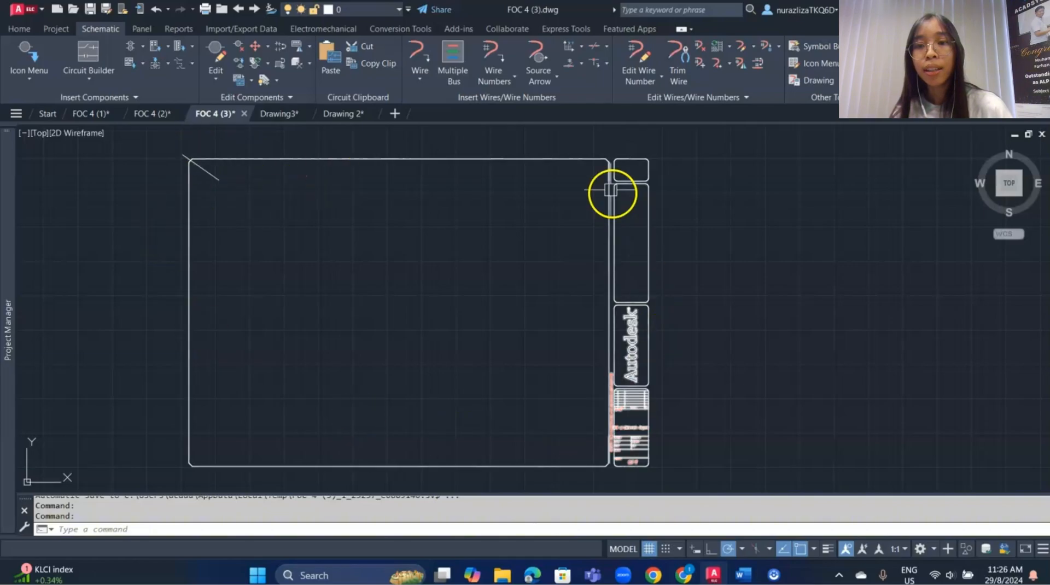
click(578, 48)
click(595, 129)
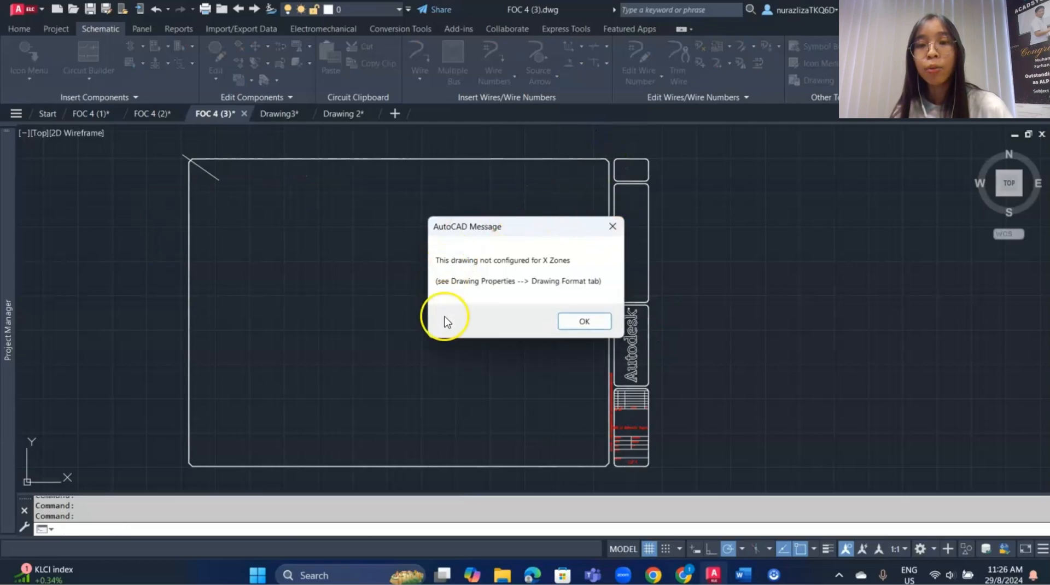
click(611, 232)
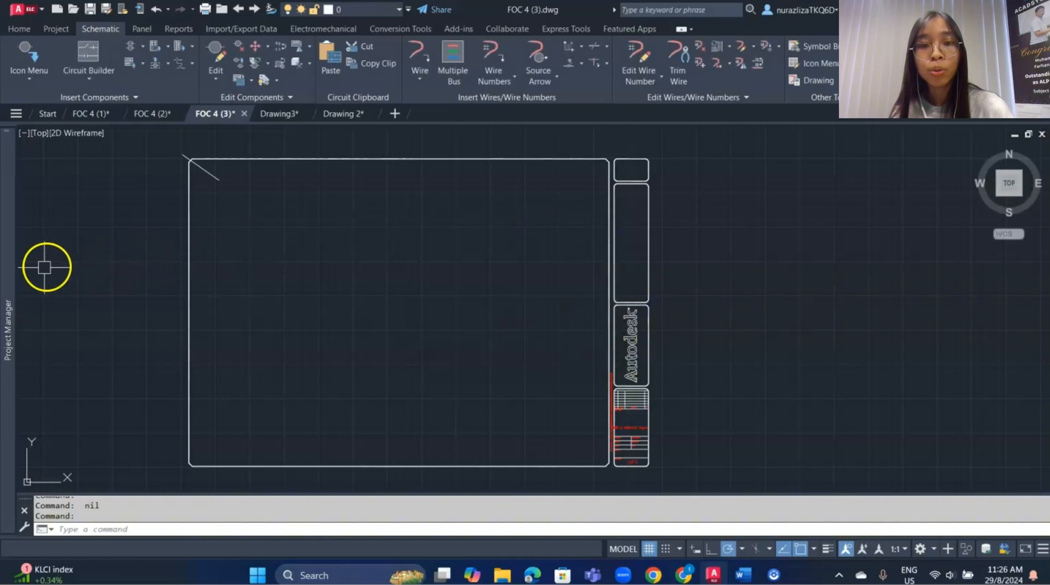
In the drawing properties of FOC 4 (3), set the format referencing to X Zones and open its setup.
mouse_move(8, 273)
right_click(116, 230)
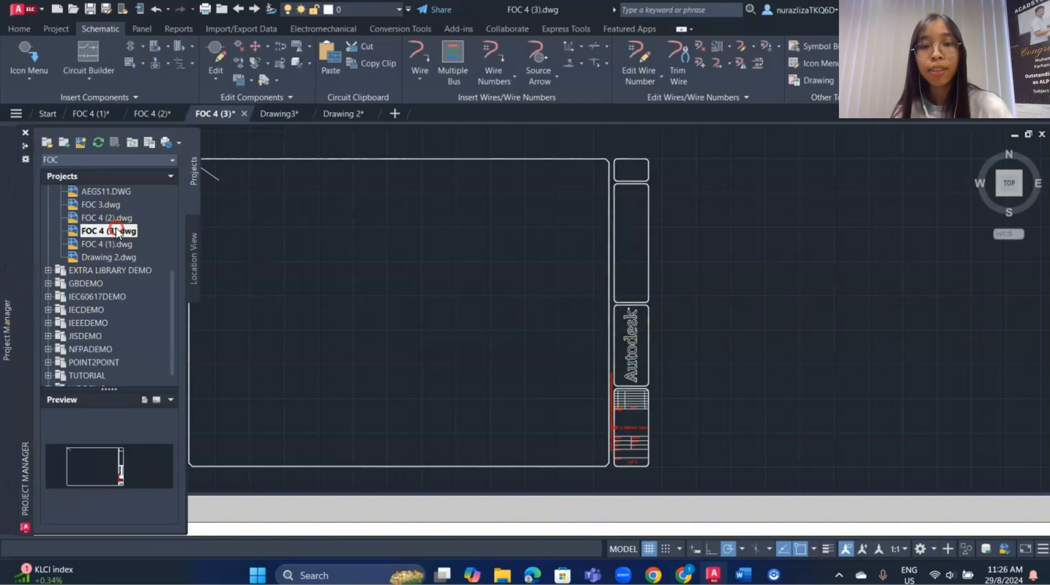
mouse_move(155, 339)
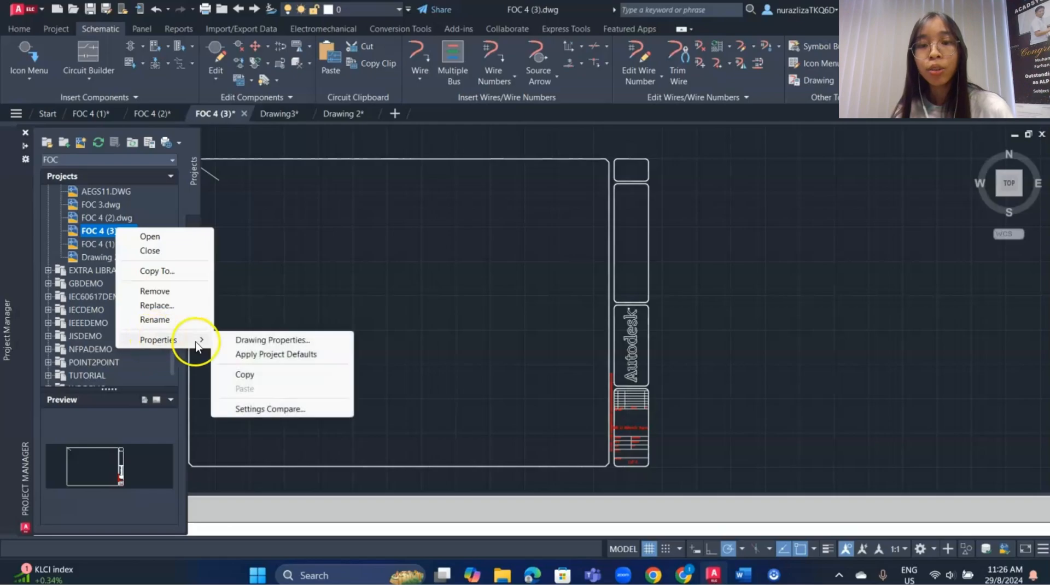
click(257, 340)
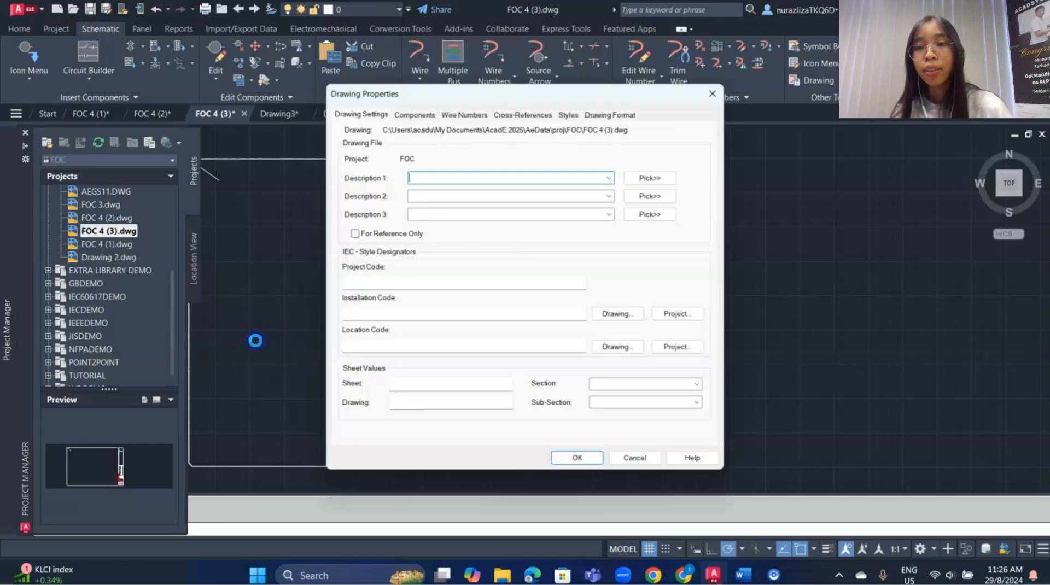
click(603, 111)
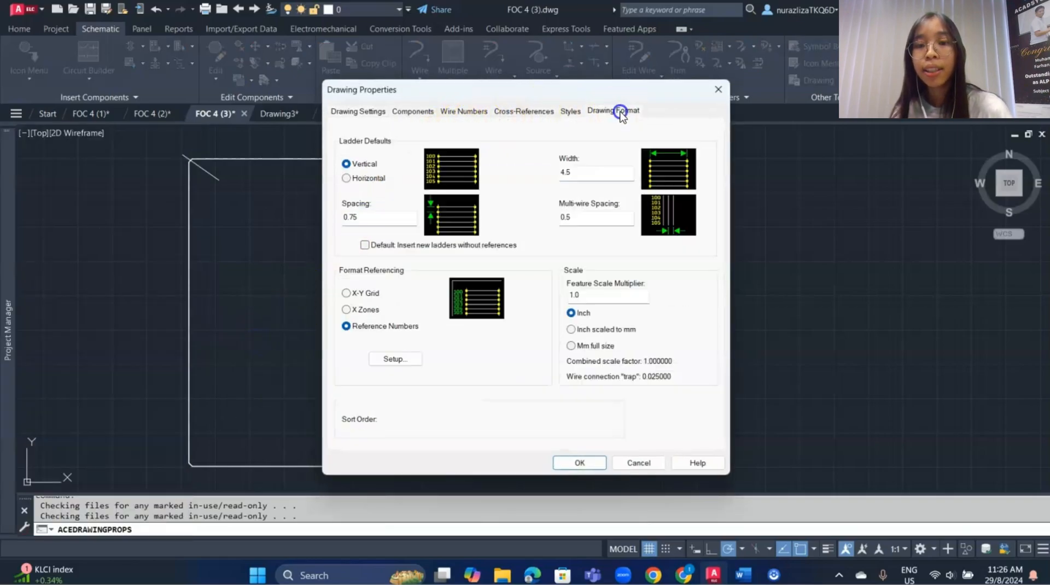
click(368, 310)
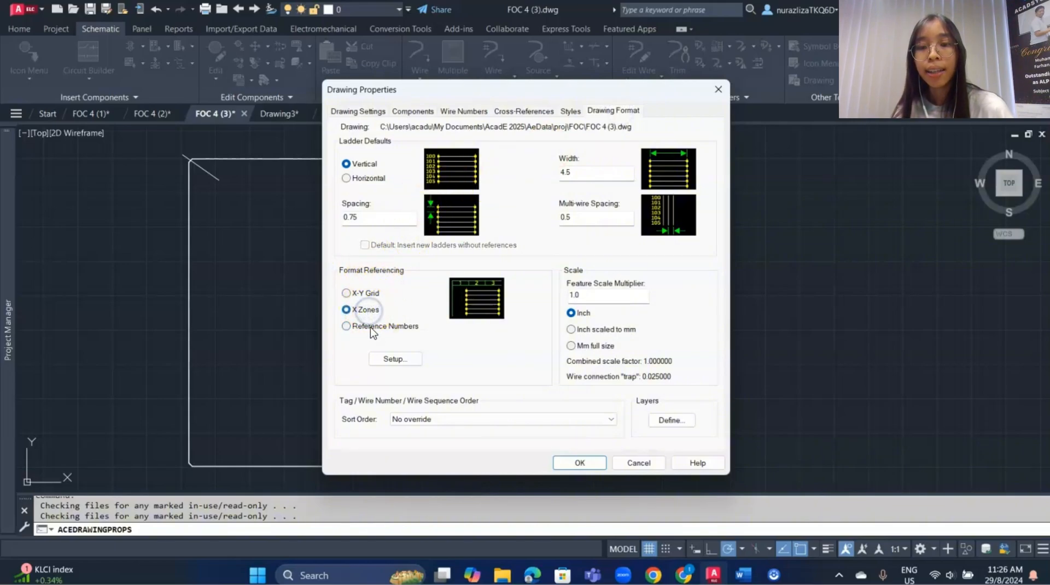
click(394, 359)
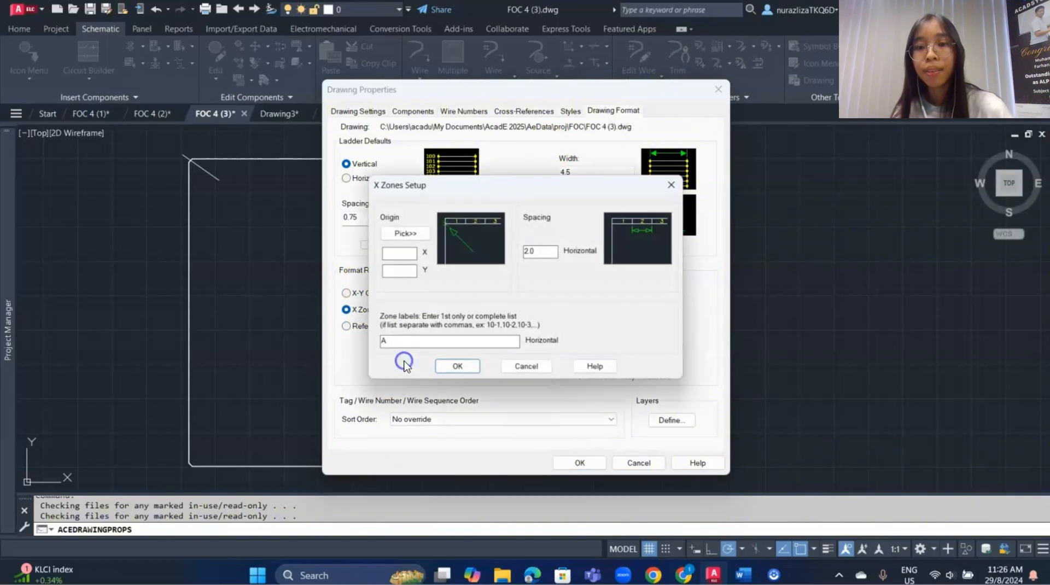
Pick the X zones origin at the inner end of the frame's corner diagonal, set the zone labels to A,B,C,D,E and apply the properties.
click(405, 234)
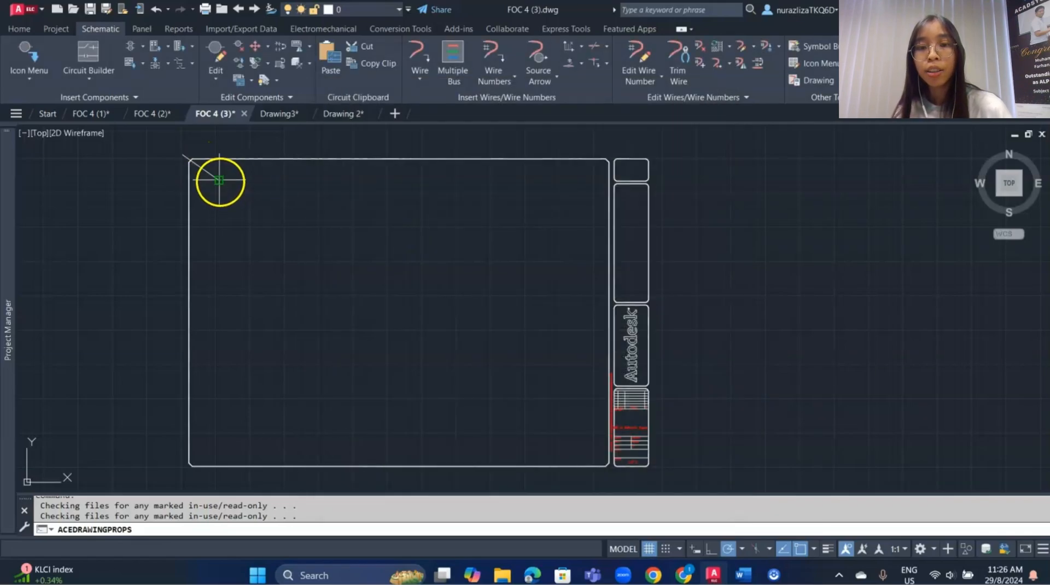
click(219, 181)
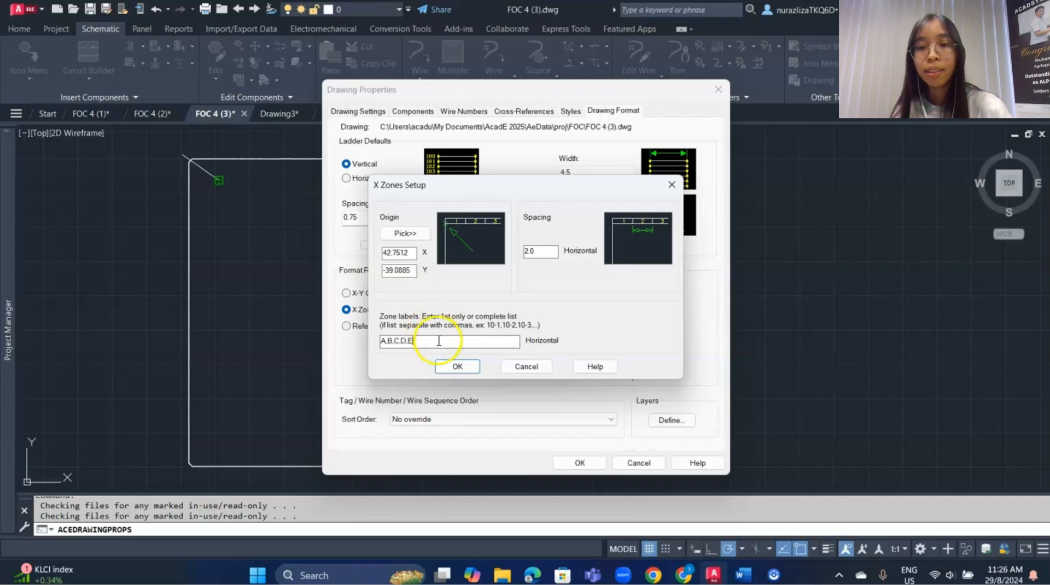
click(457, 367)
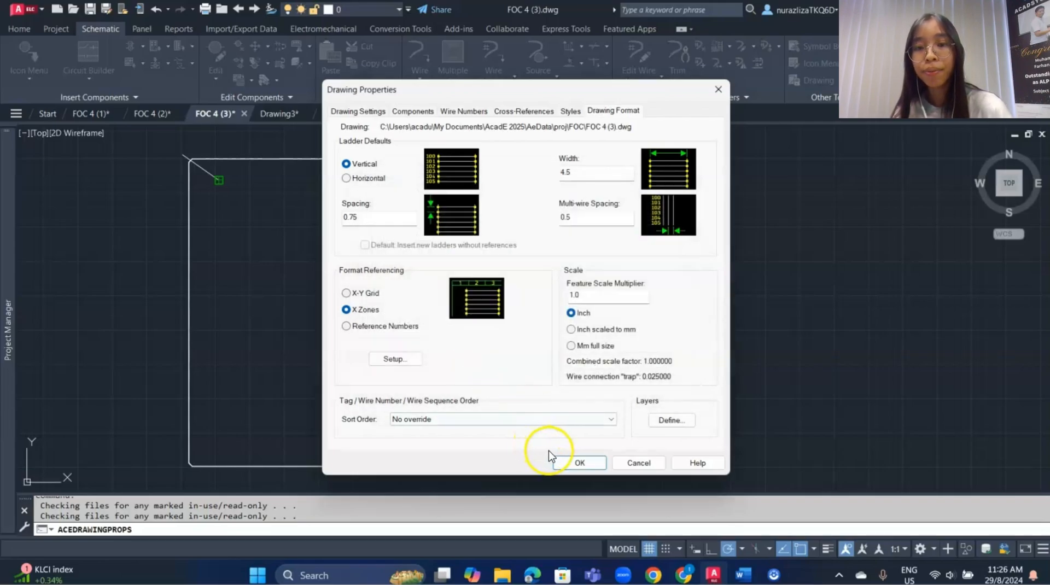
click(568, 463)
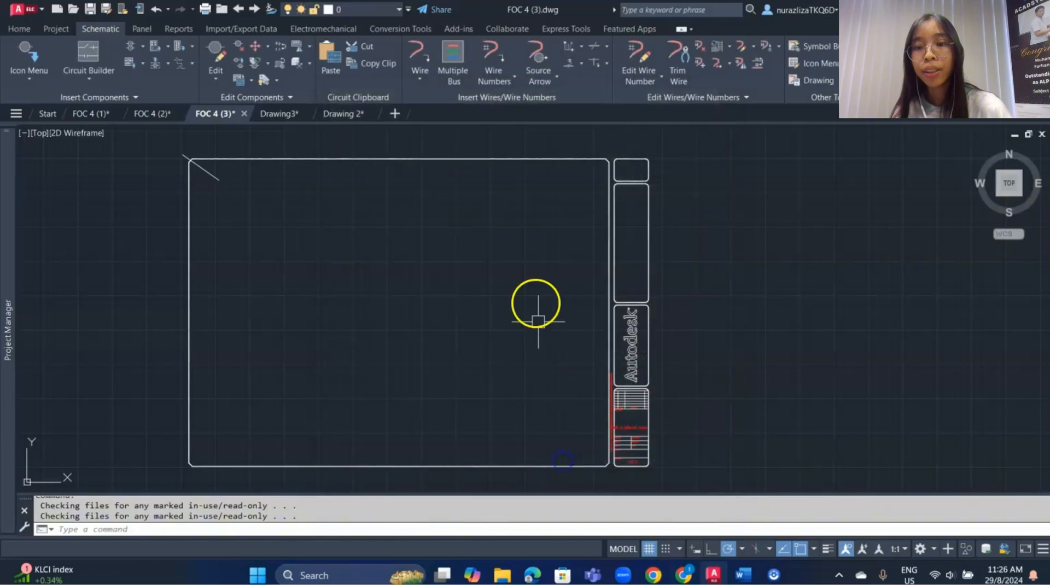
Insert the X zone labels in FOC 4 (3) with a zone count of 5.
click(580, 52)
click(591, 113)
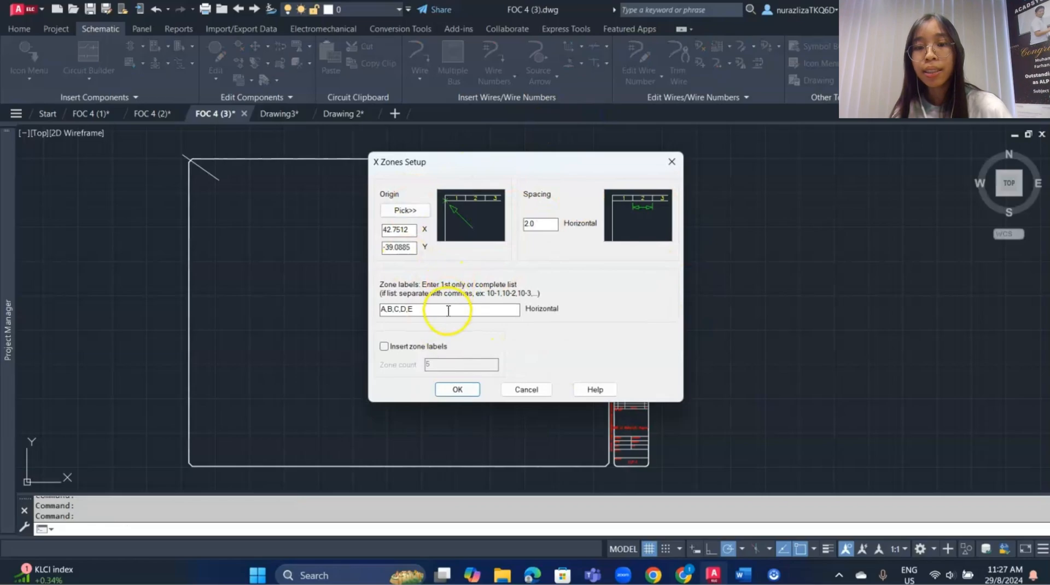
click(383, 347)
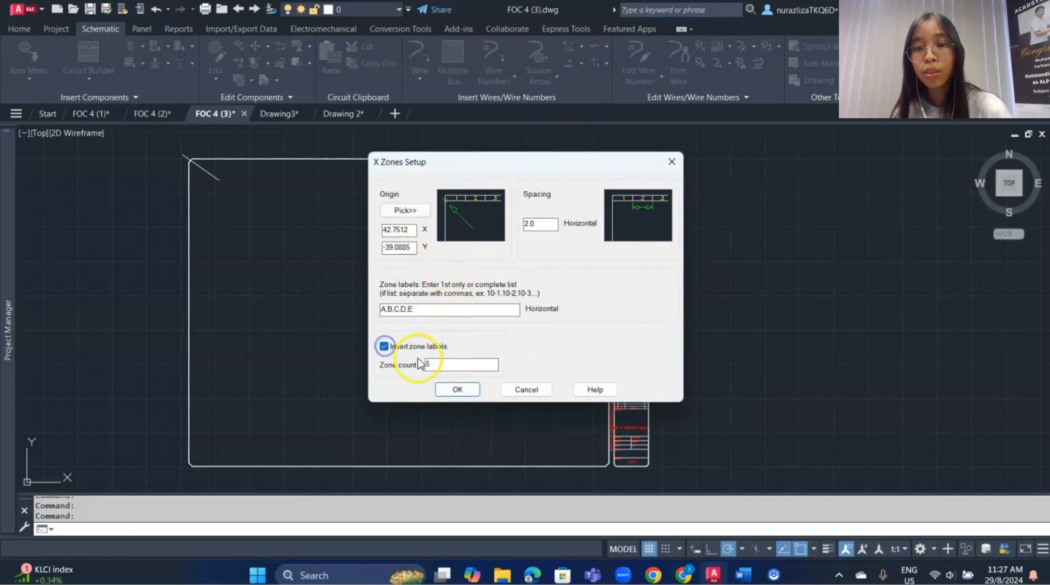
click(454, 390)
scroll(235, 158, up, 4)
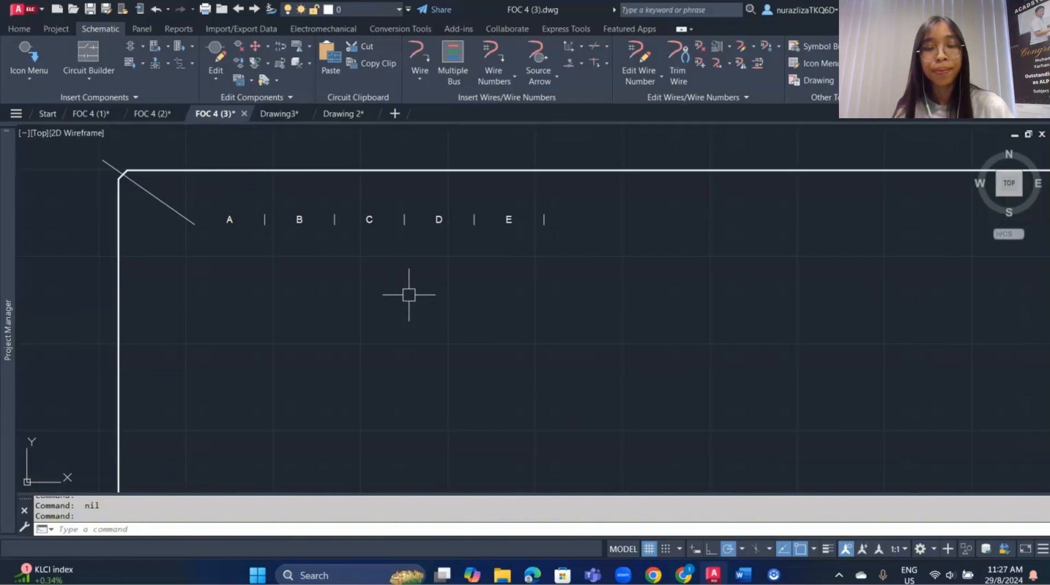
In the FOC 4 (2) drawing, insert a normally open push button in grid cell A-1, keeping its default tag.
click(157, 116)
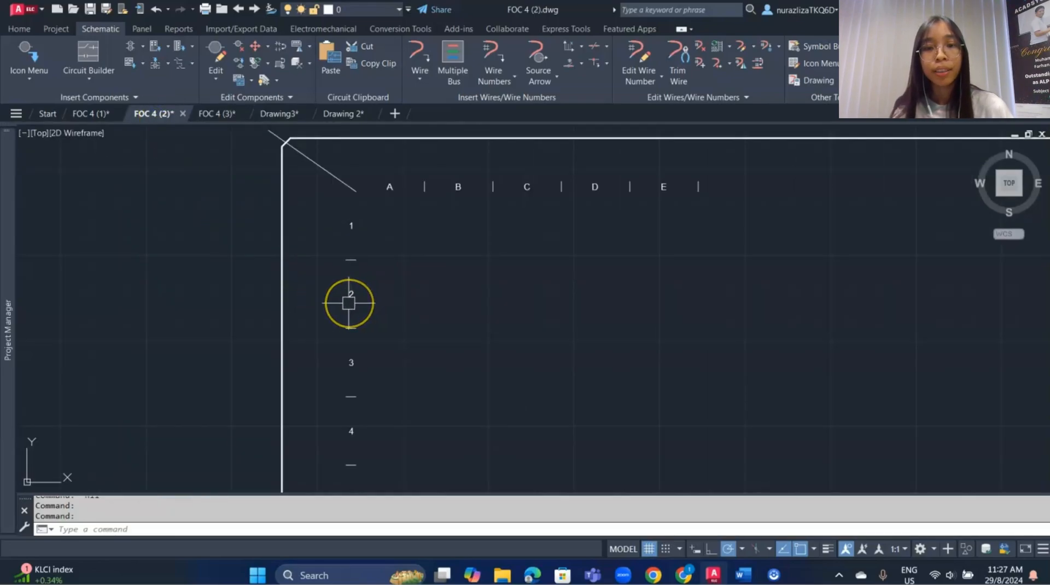
click(34, 75)
click(377, 166)
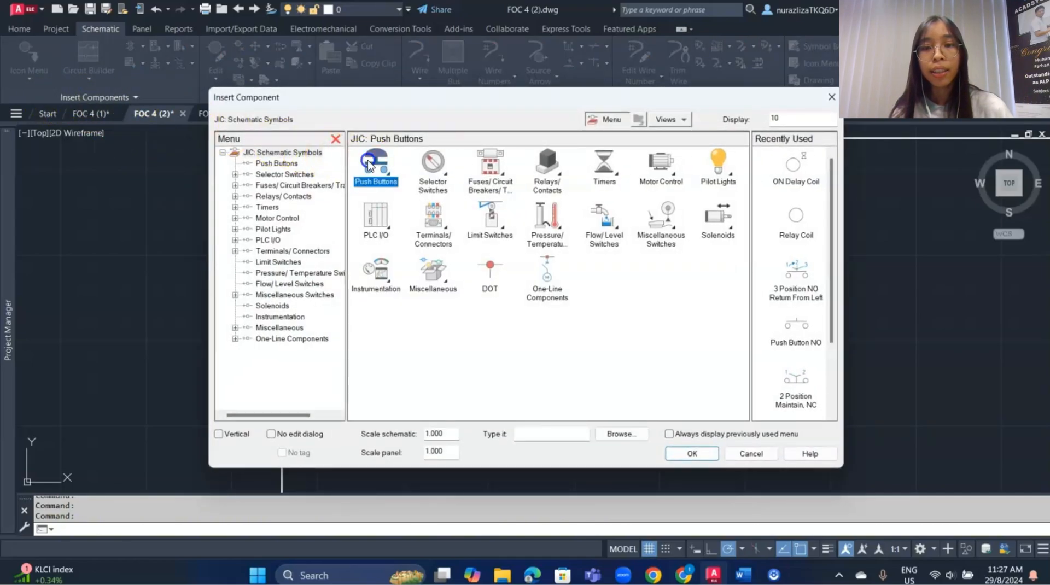
click(380, 178)
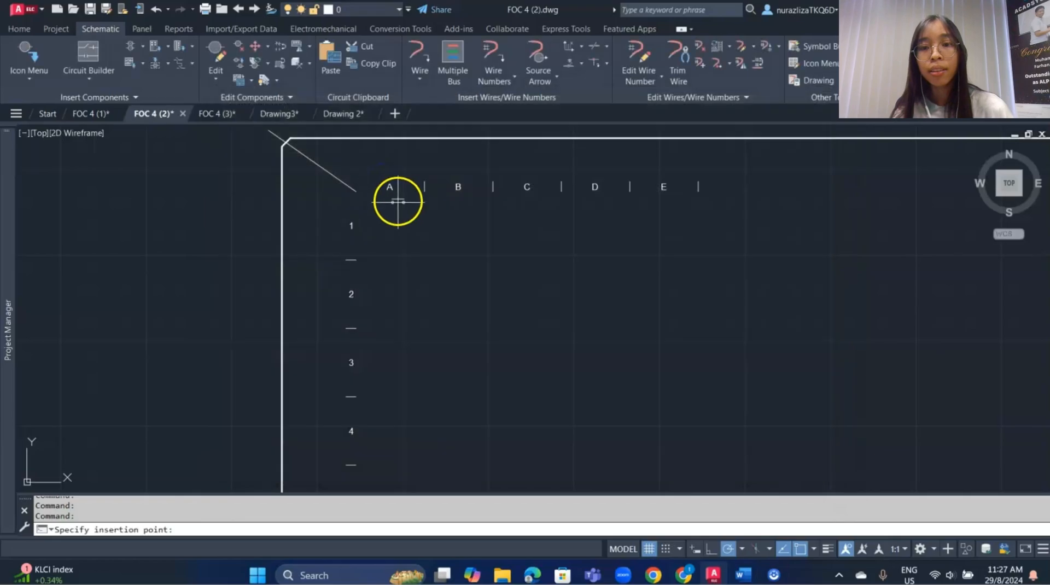
click(387, 229)
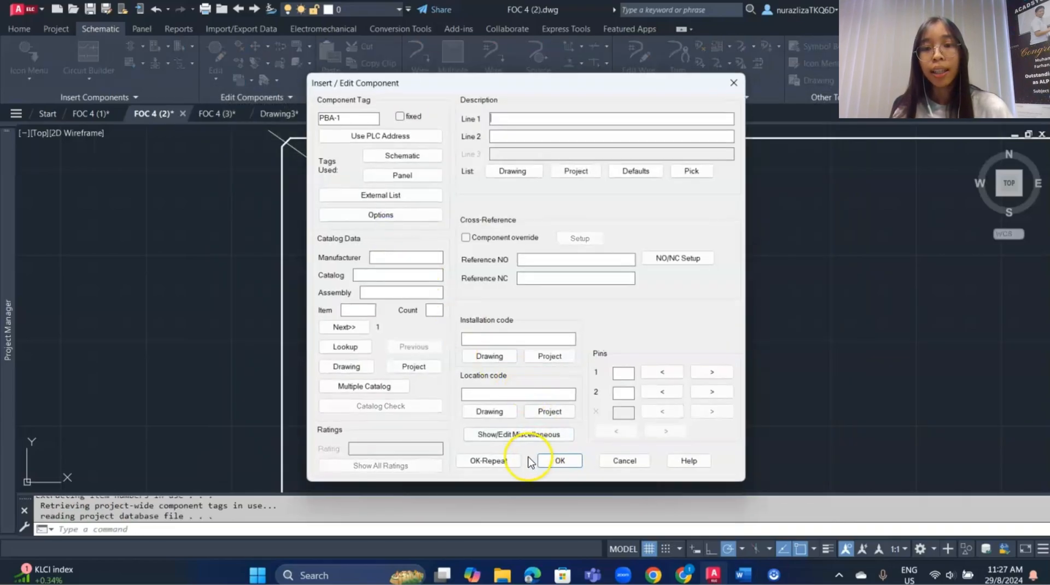
click(560, 460)
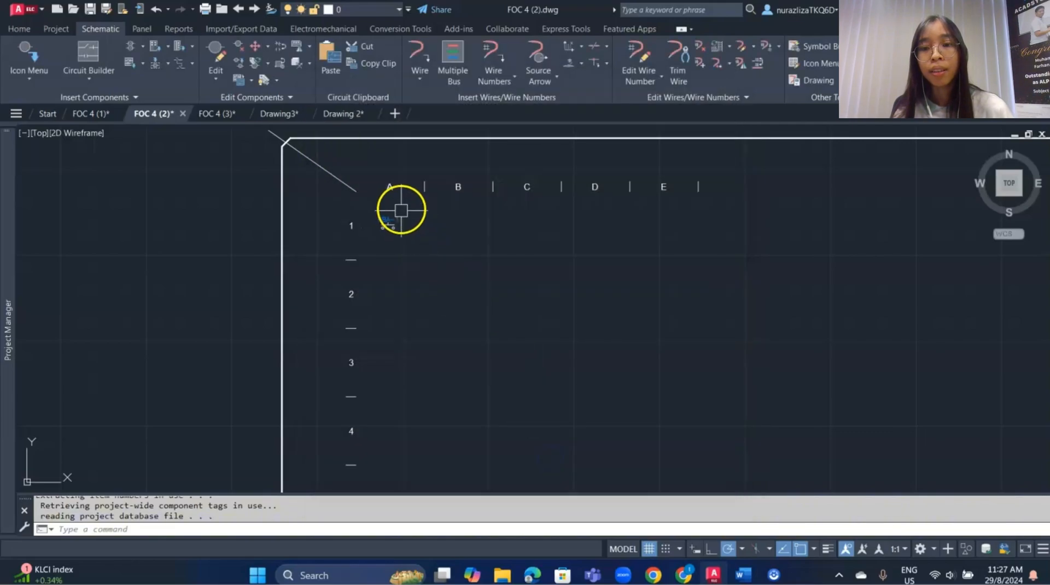
Scoot the push button from grid cell A-1 to cell C-2 and retag it for its new reference.
scroll(400, 206, up, 2)
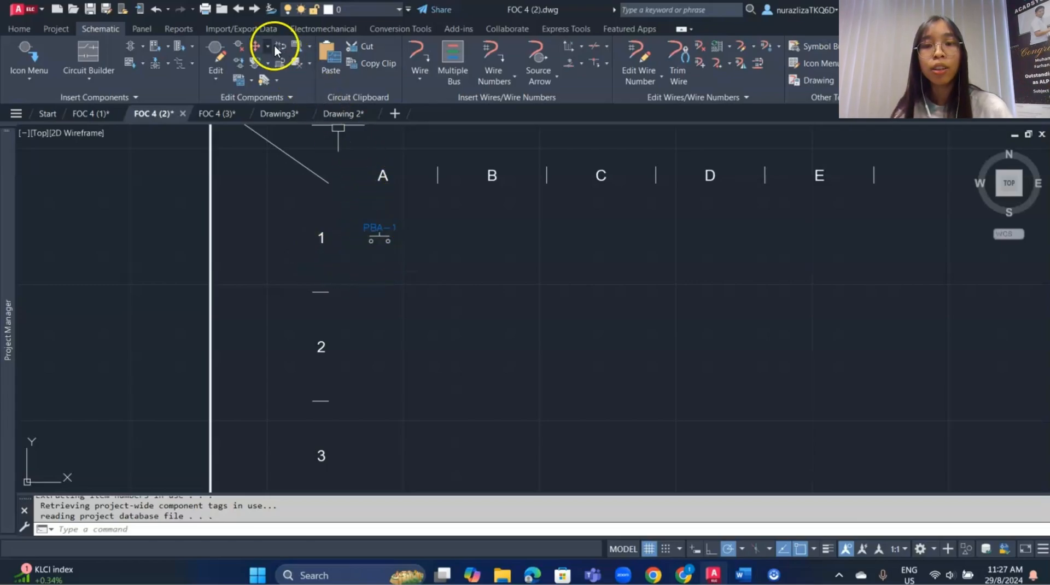
click(256, 46)
click(374, 229)
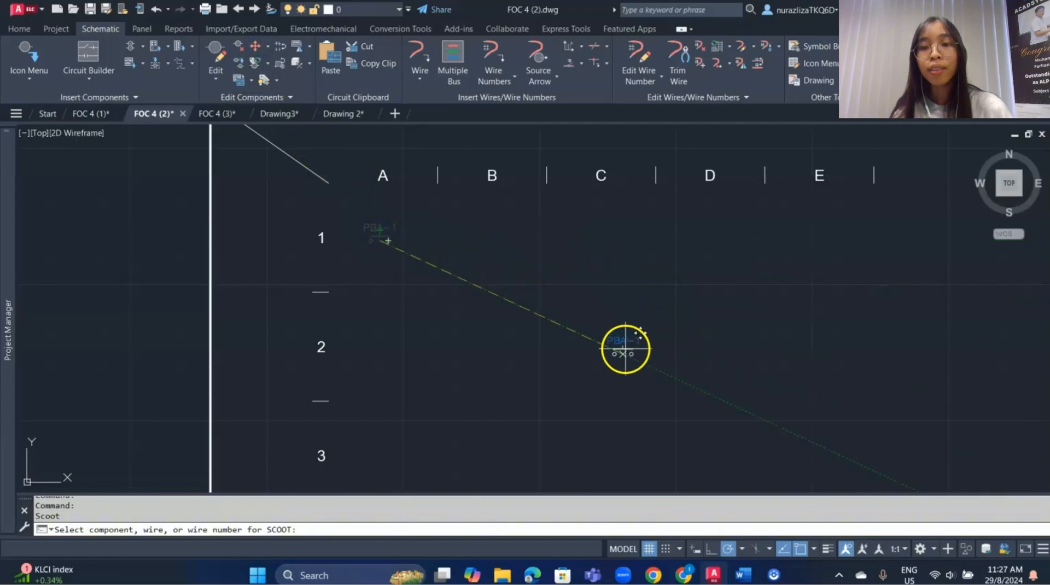
click(604, 355)
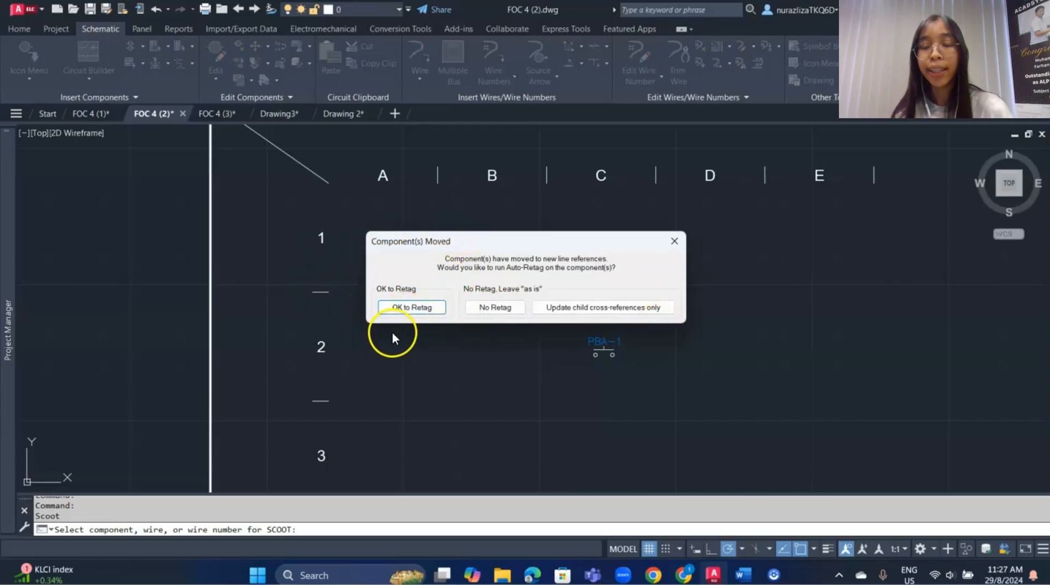
click(395, 309)
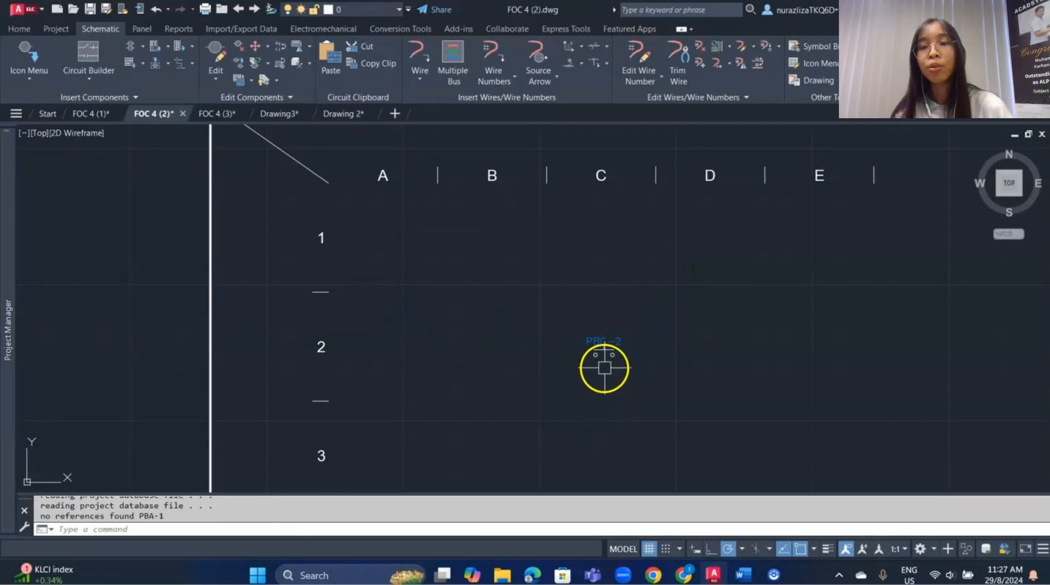
Change the separator in the X-Y grid setup and retag all components in the active drawing with AERETAG.
click(579, 48)
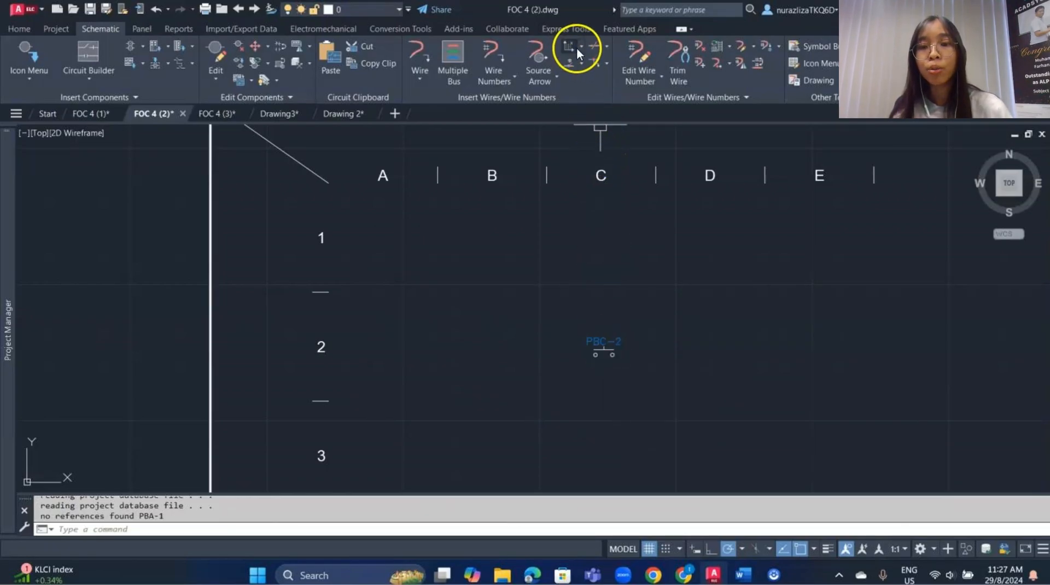
click(582, 99)
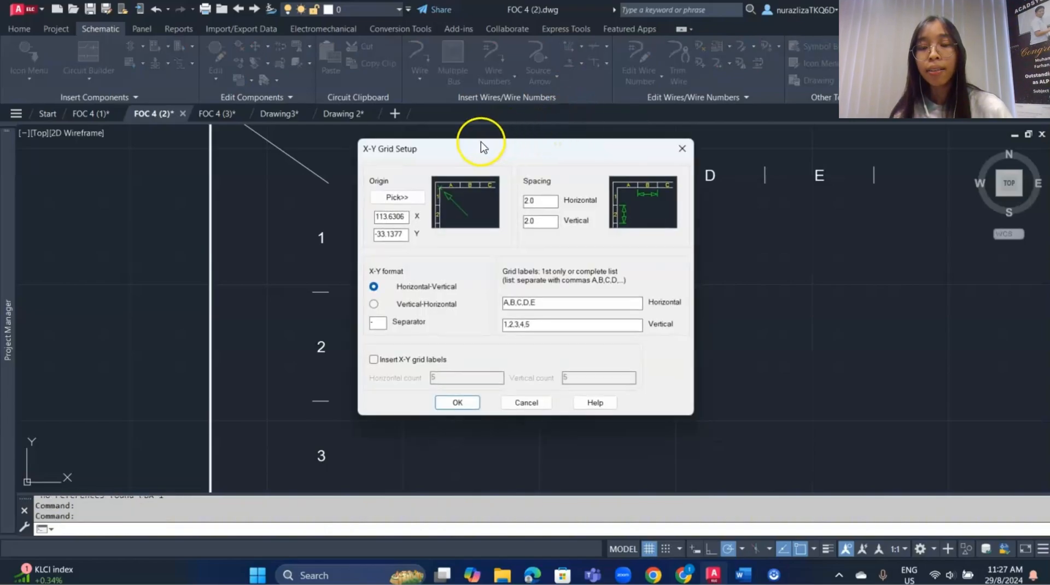
double_click(373, 322)
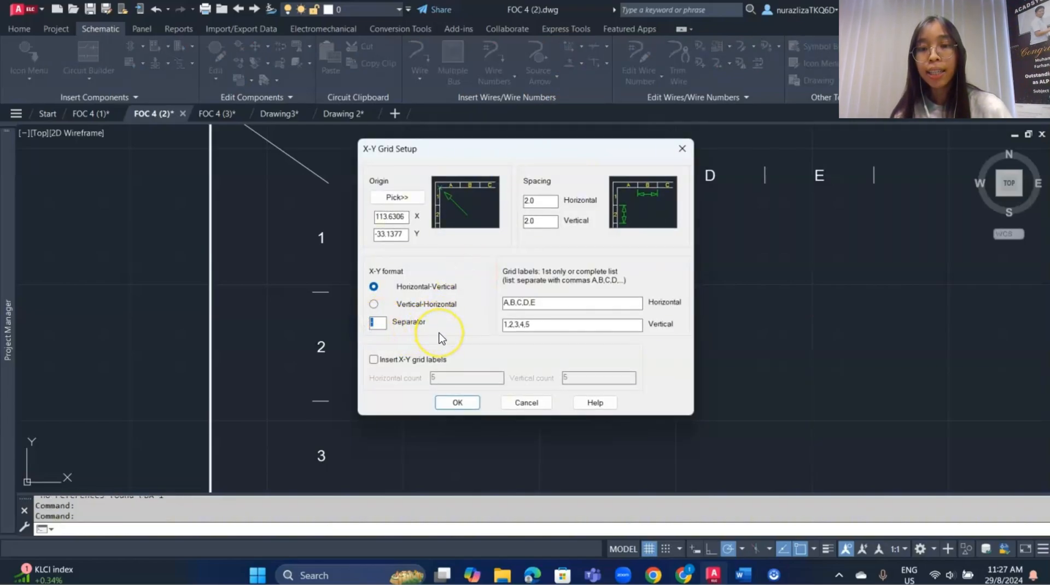
click(457, 403)
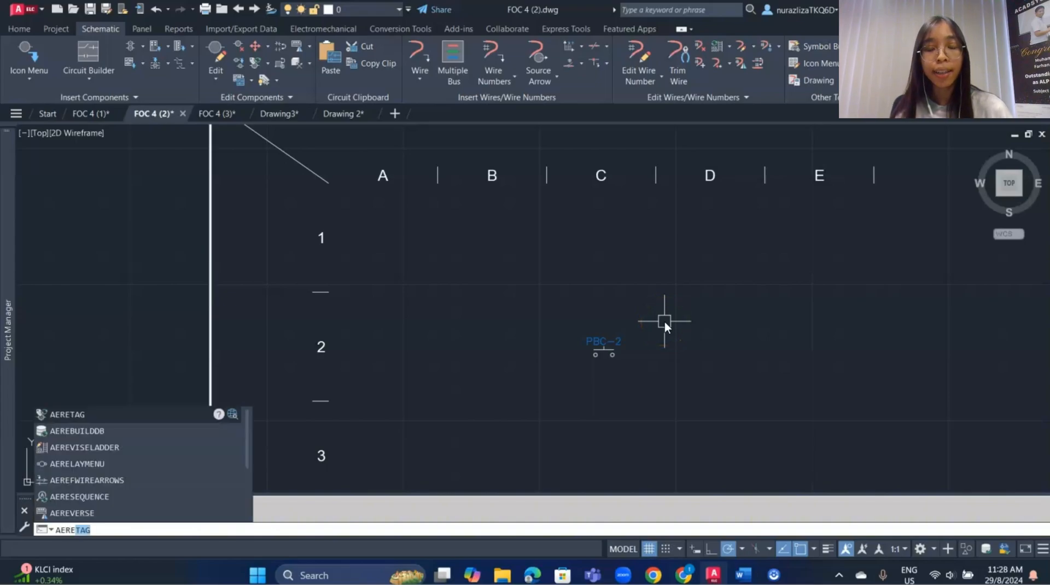
key(Return)
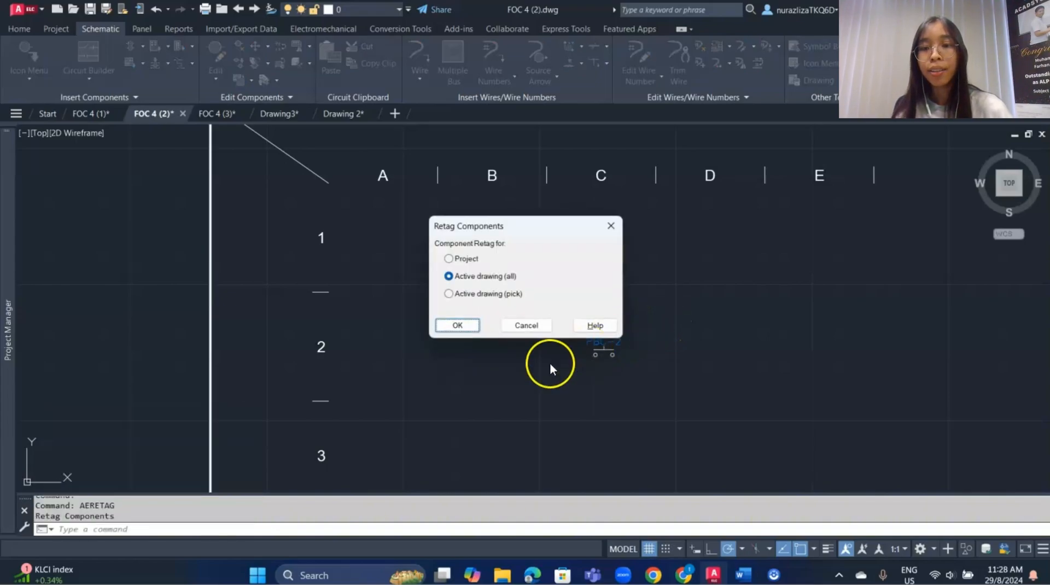
click(457, 325)
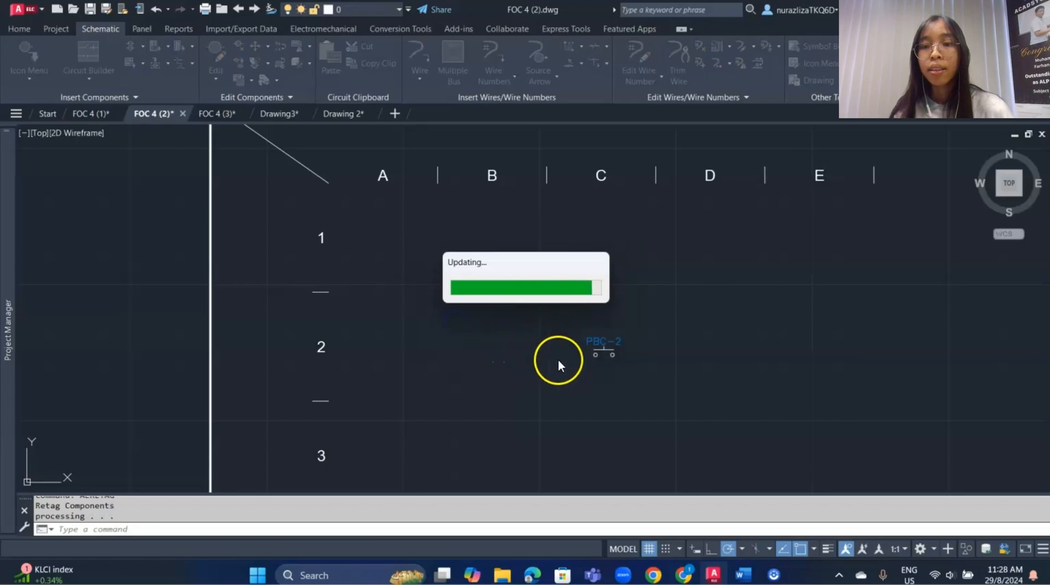